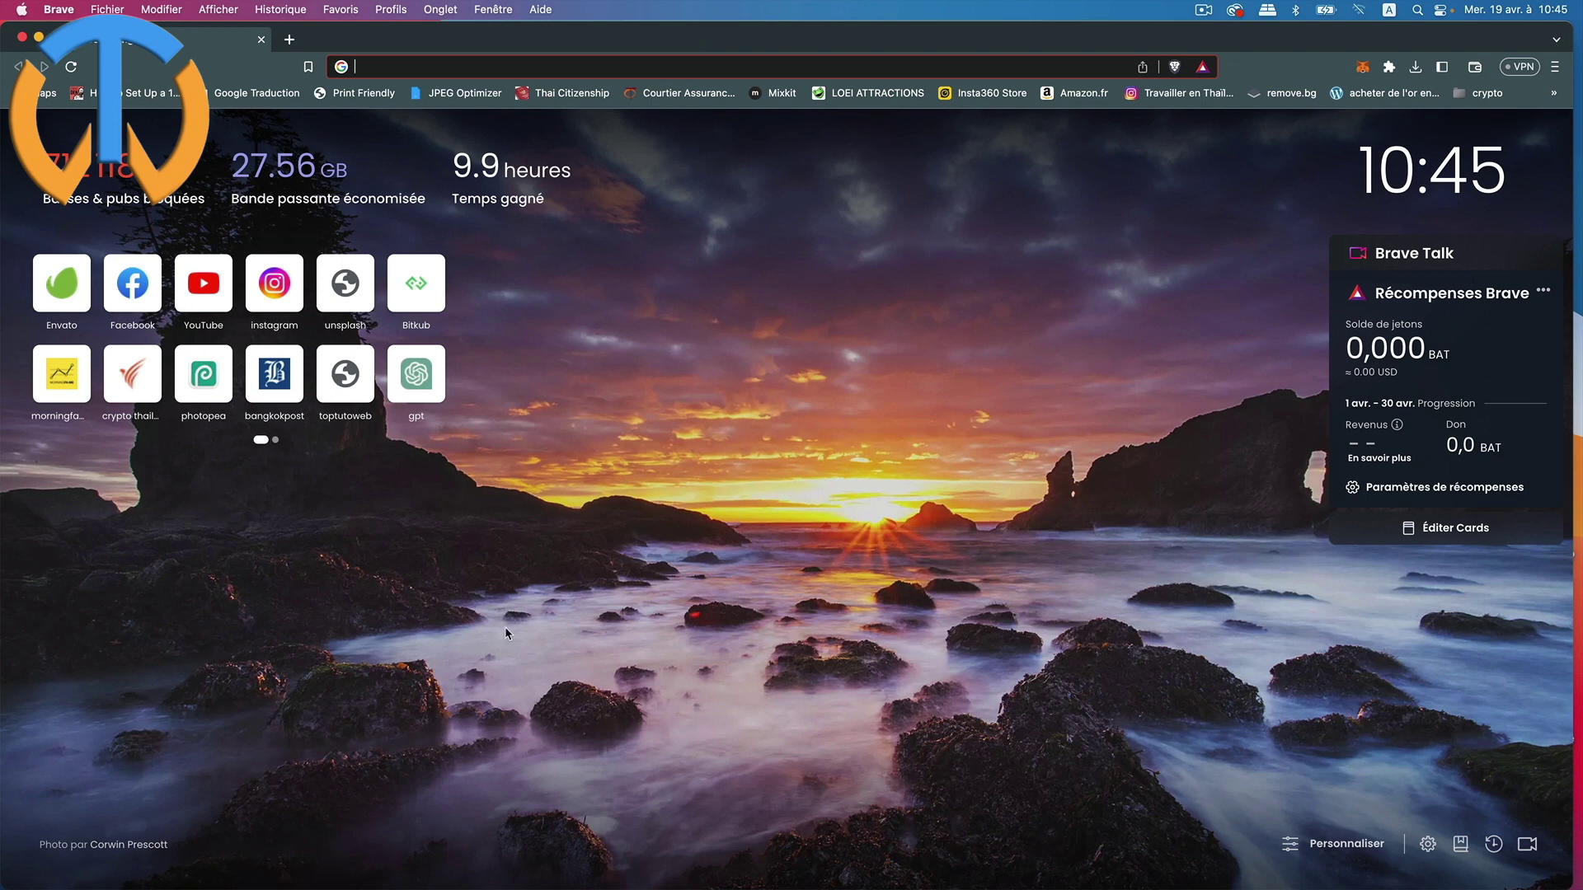
Load Facebook and YouTube in separate tabs, both showing no-internet pages, then open a third tab.
click(143, 288)
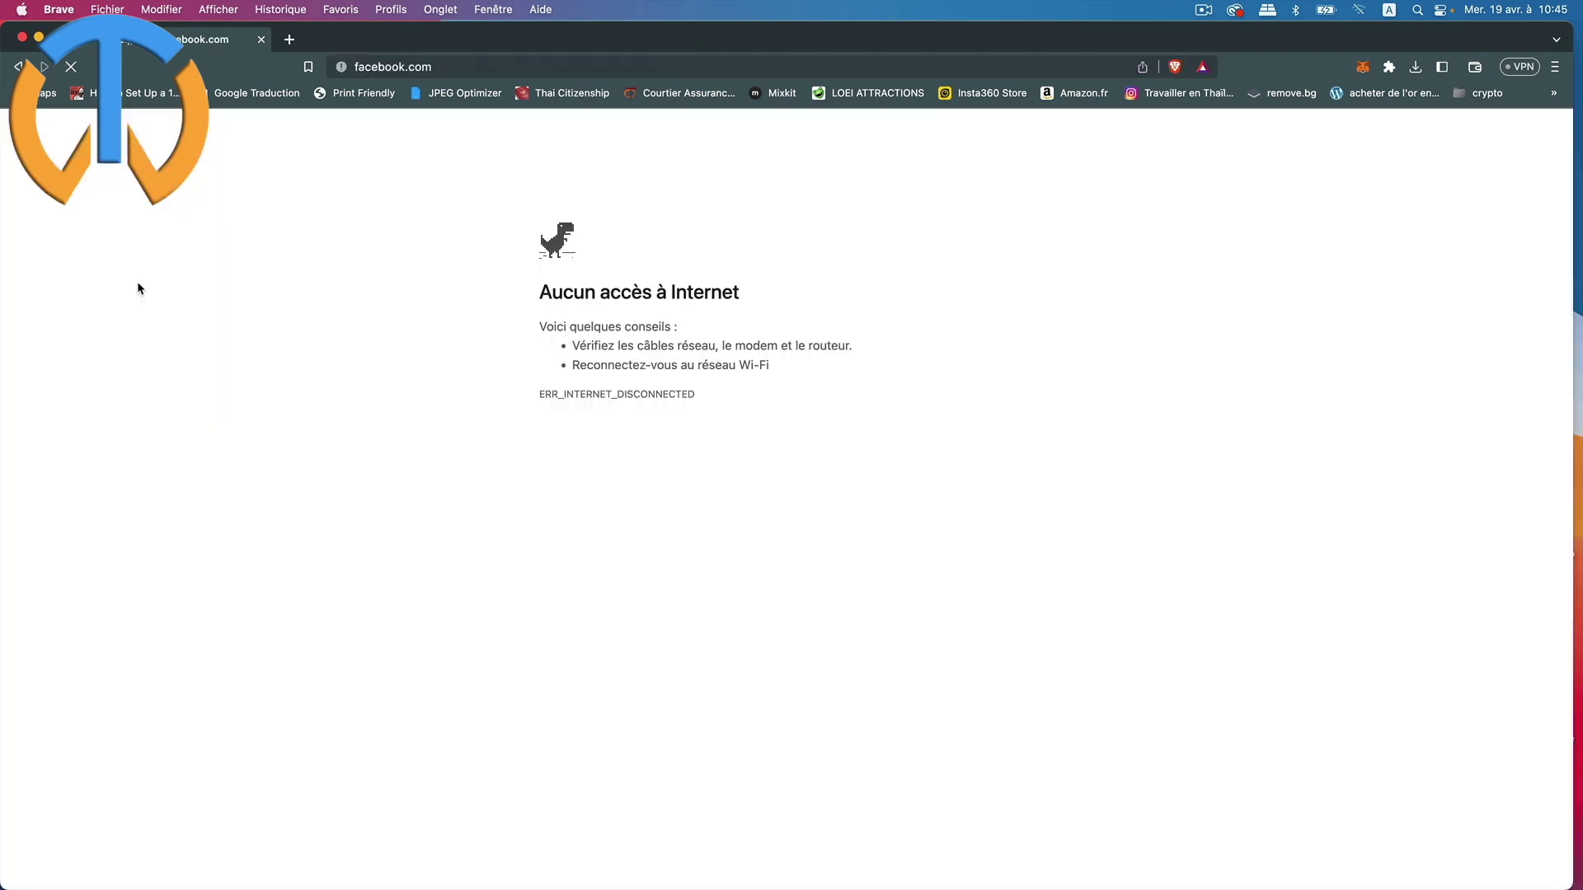
click(289, 41)
click(220, 307)
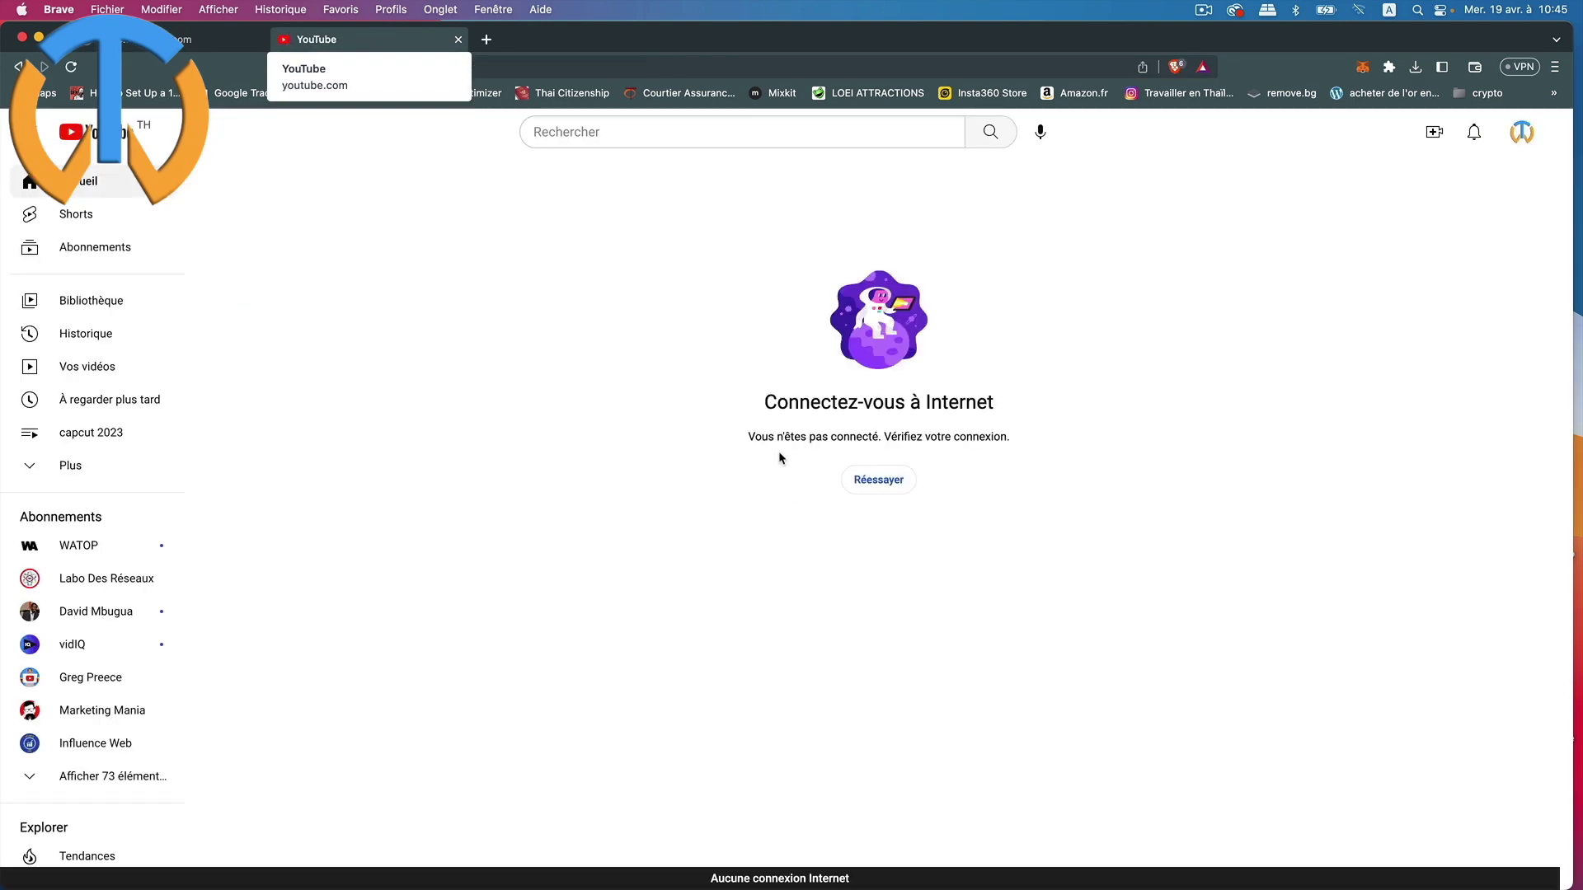
click(488, 40)
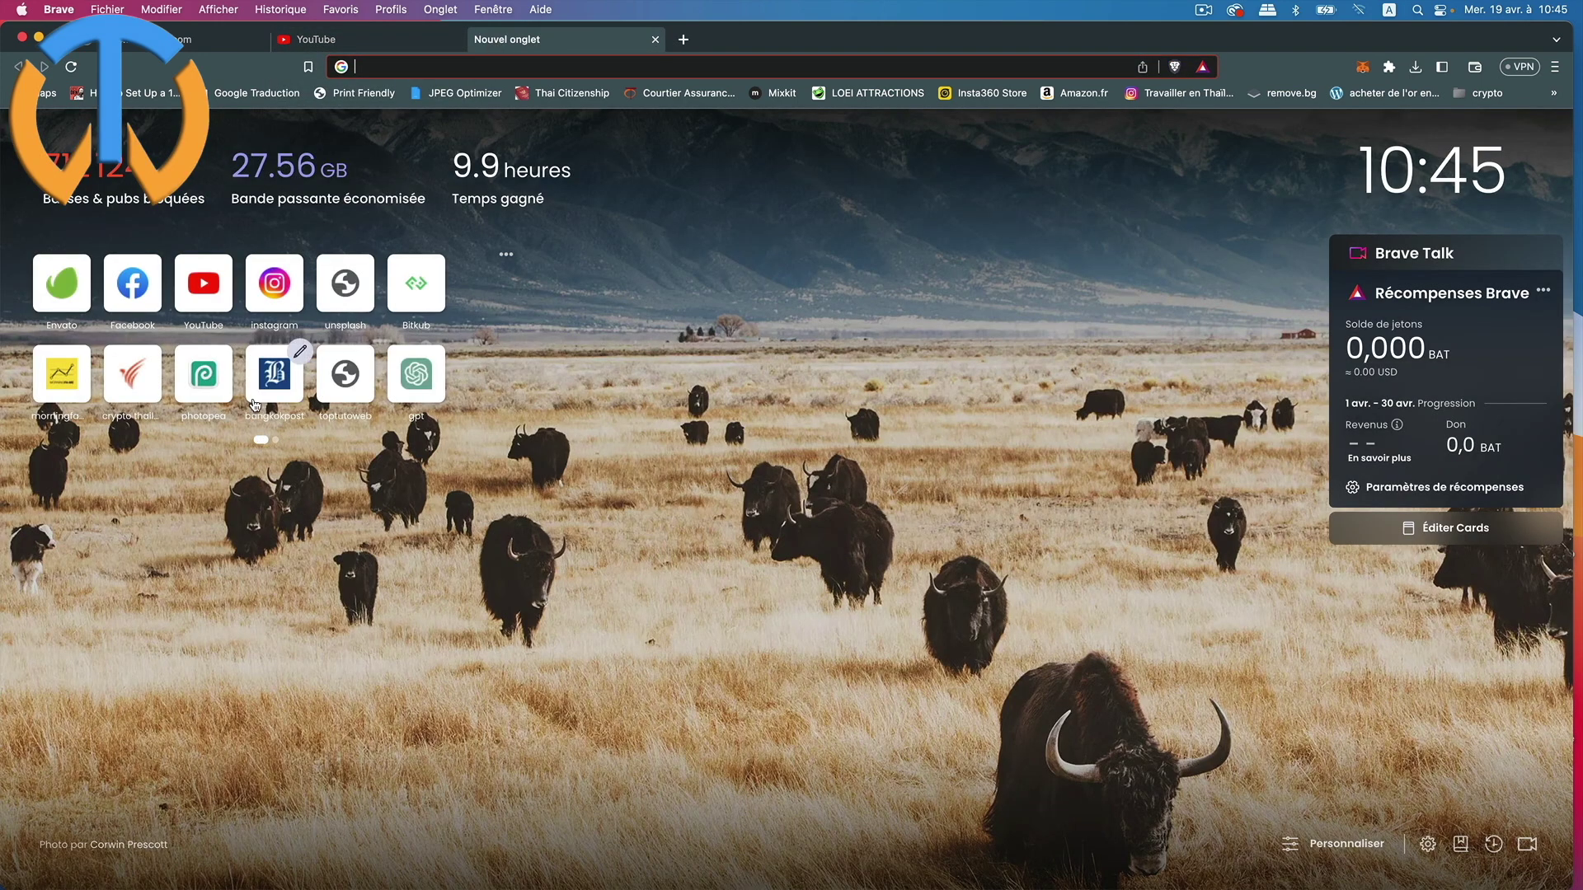
Load the Photopea start page at photopea.com from the new-tab tile.
click(211, 384)
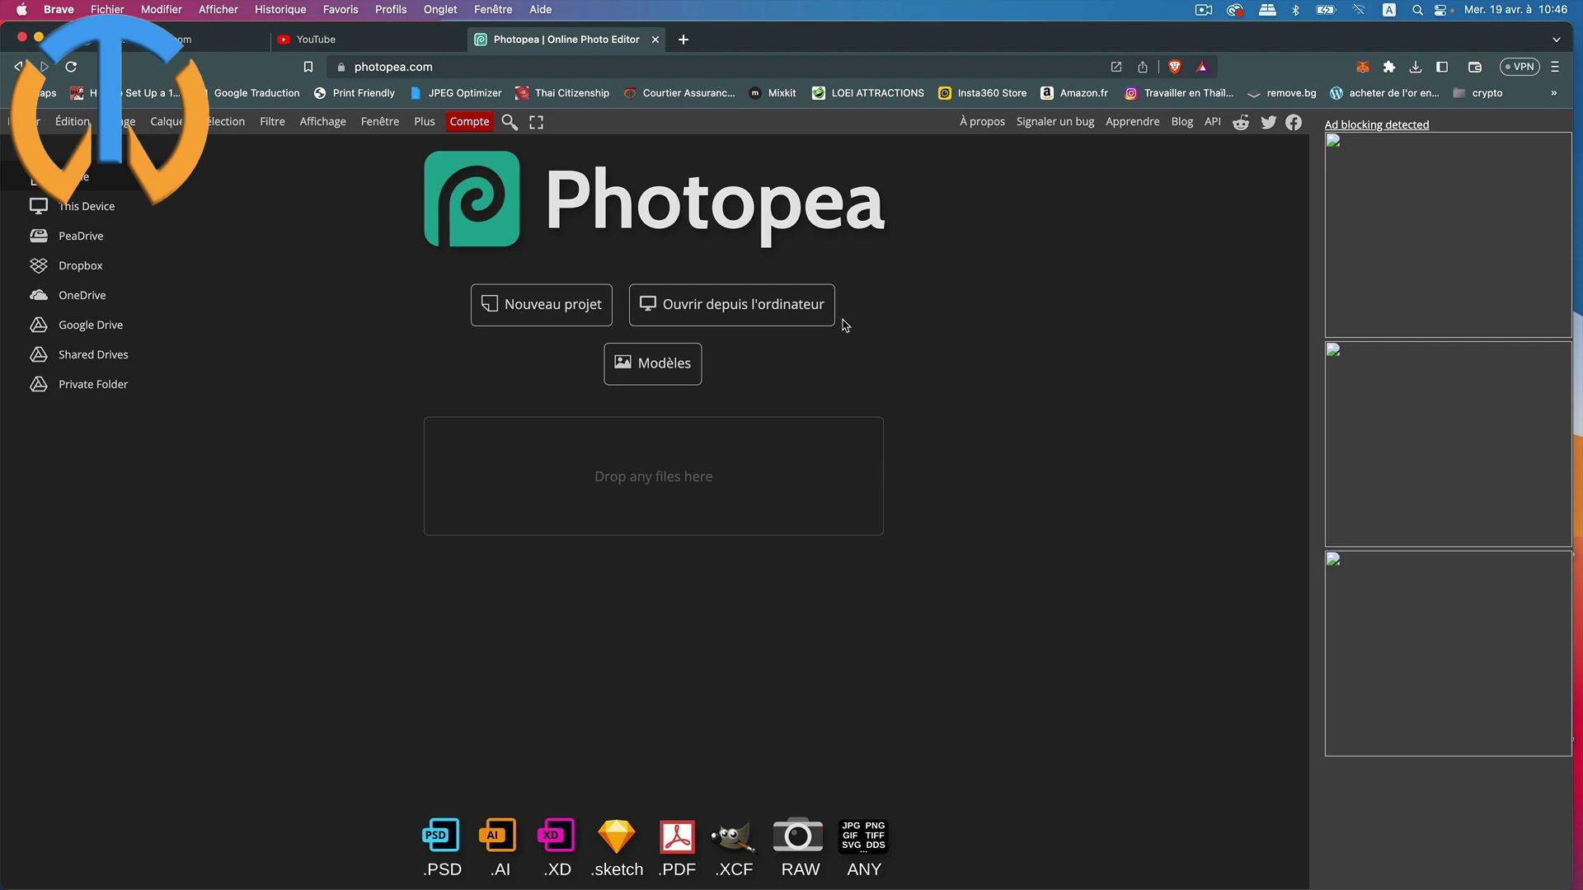
Check the YouTube Studio comments suggesting Photopea as a PWA, then return to Photopea.
click(386, 39)
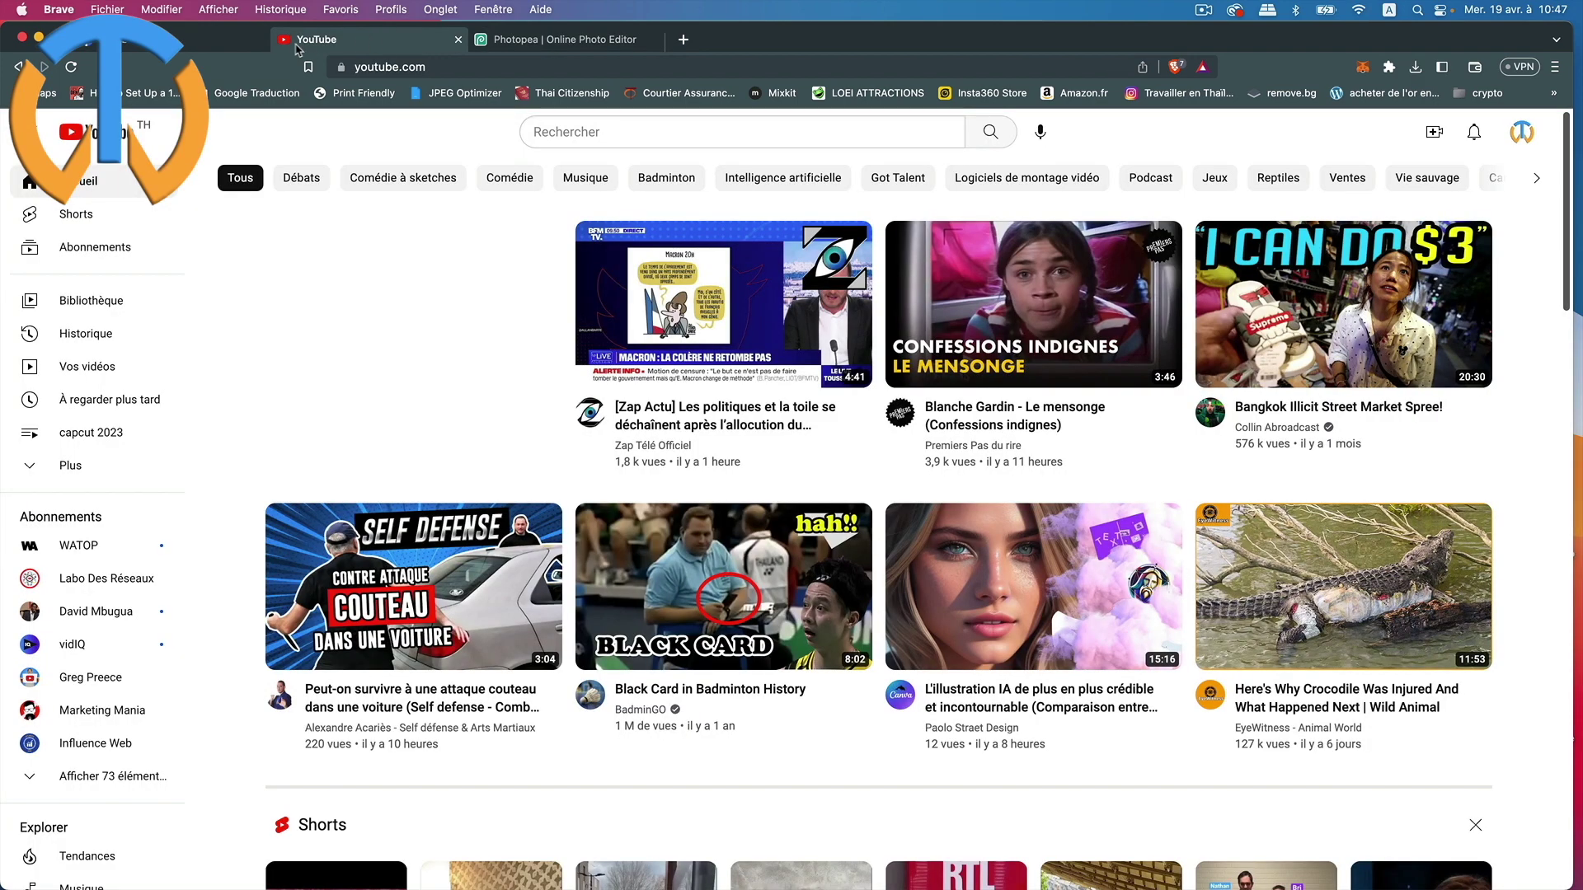
click(182, 43)
click(580, 39)
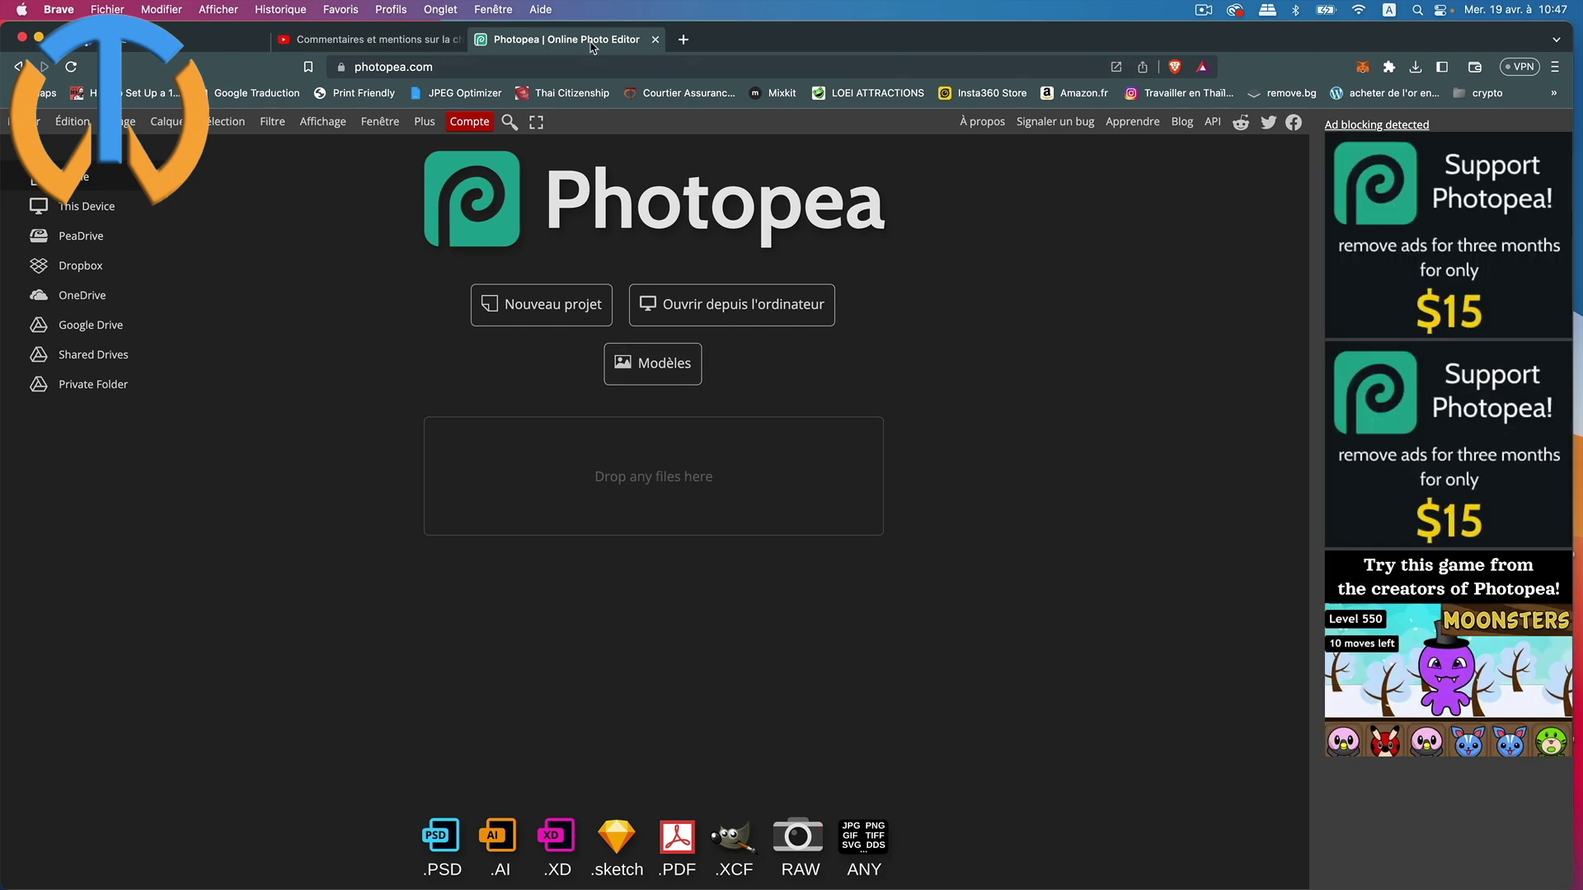
click(385, 42)
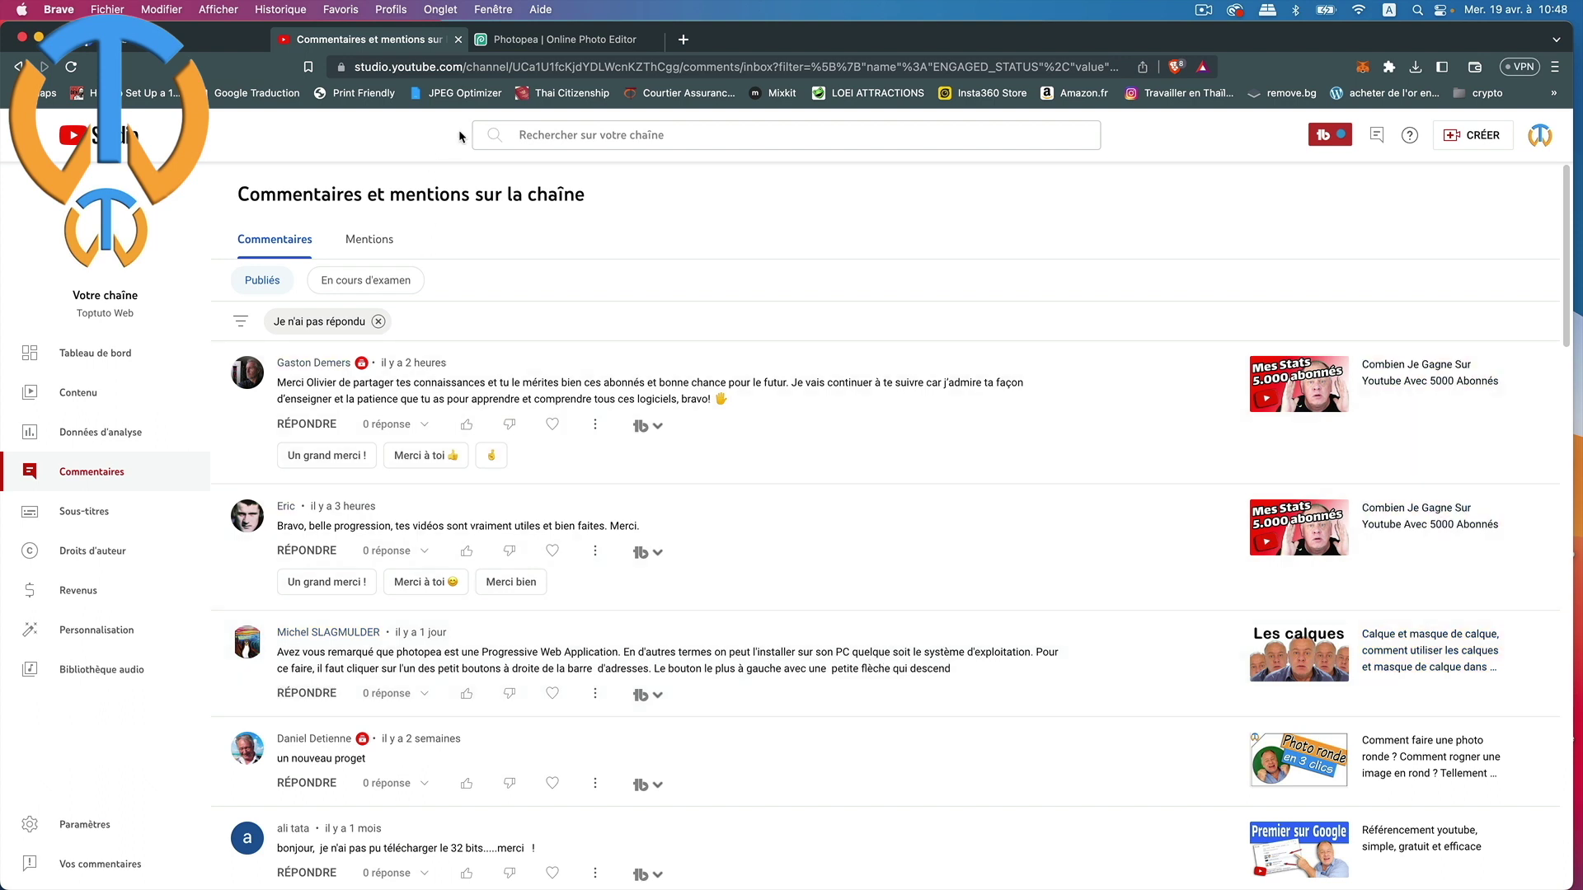
click(547, 41)
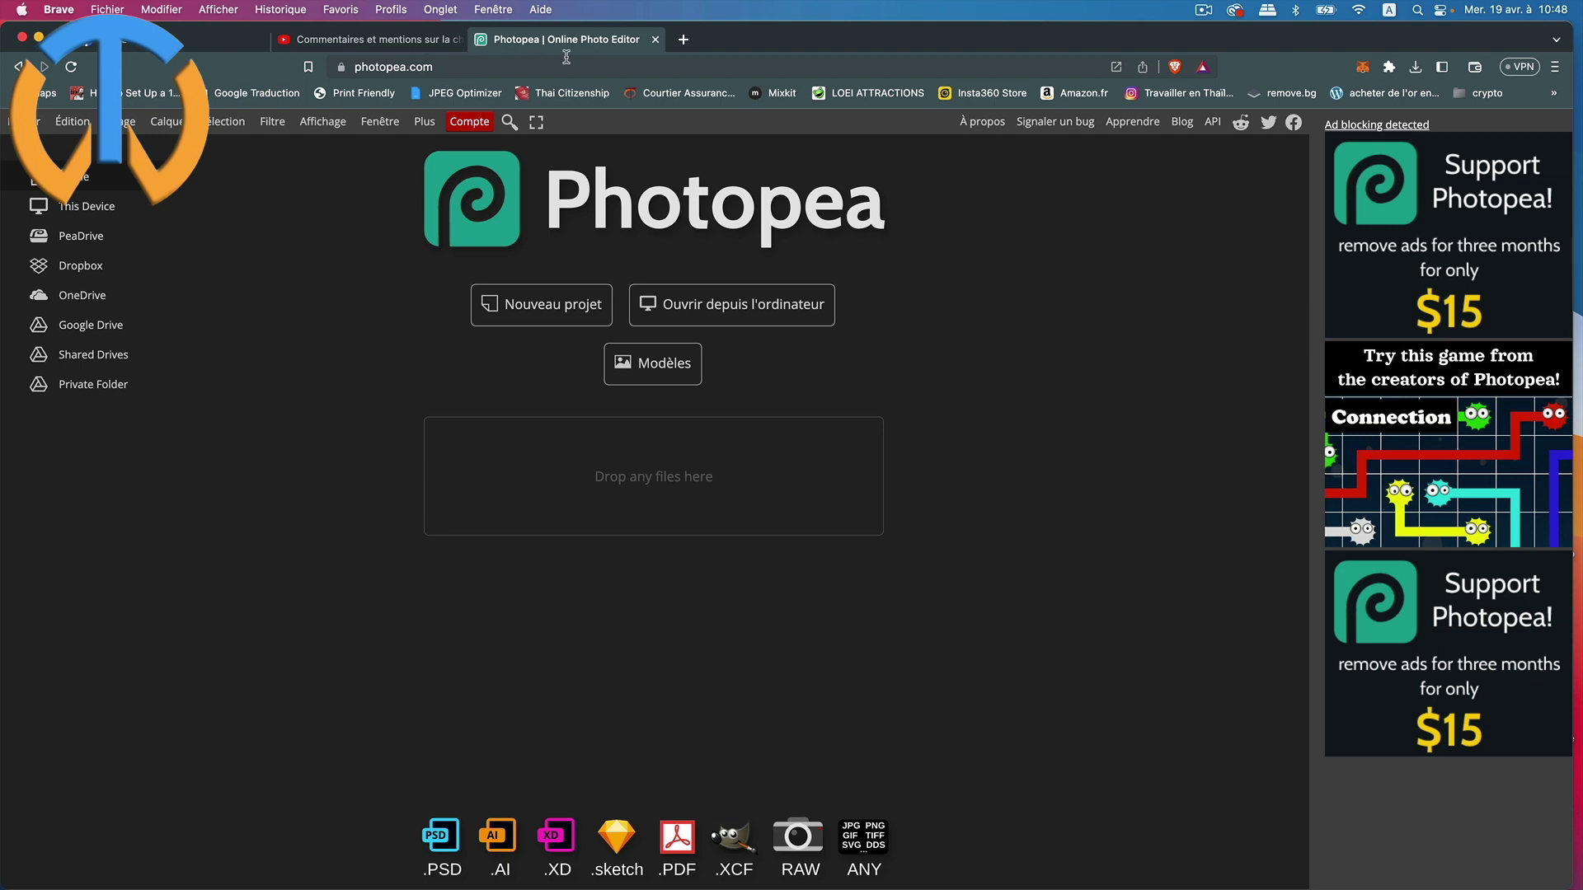
click(838, 59)
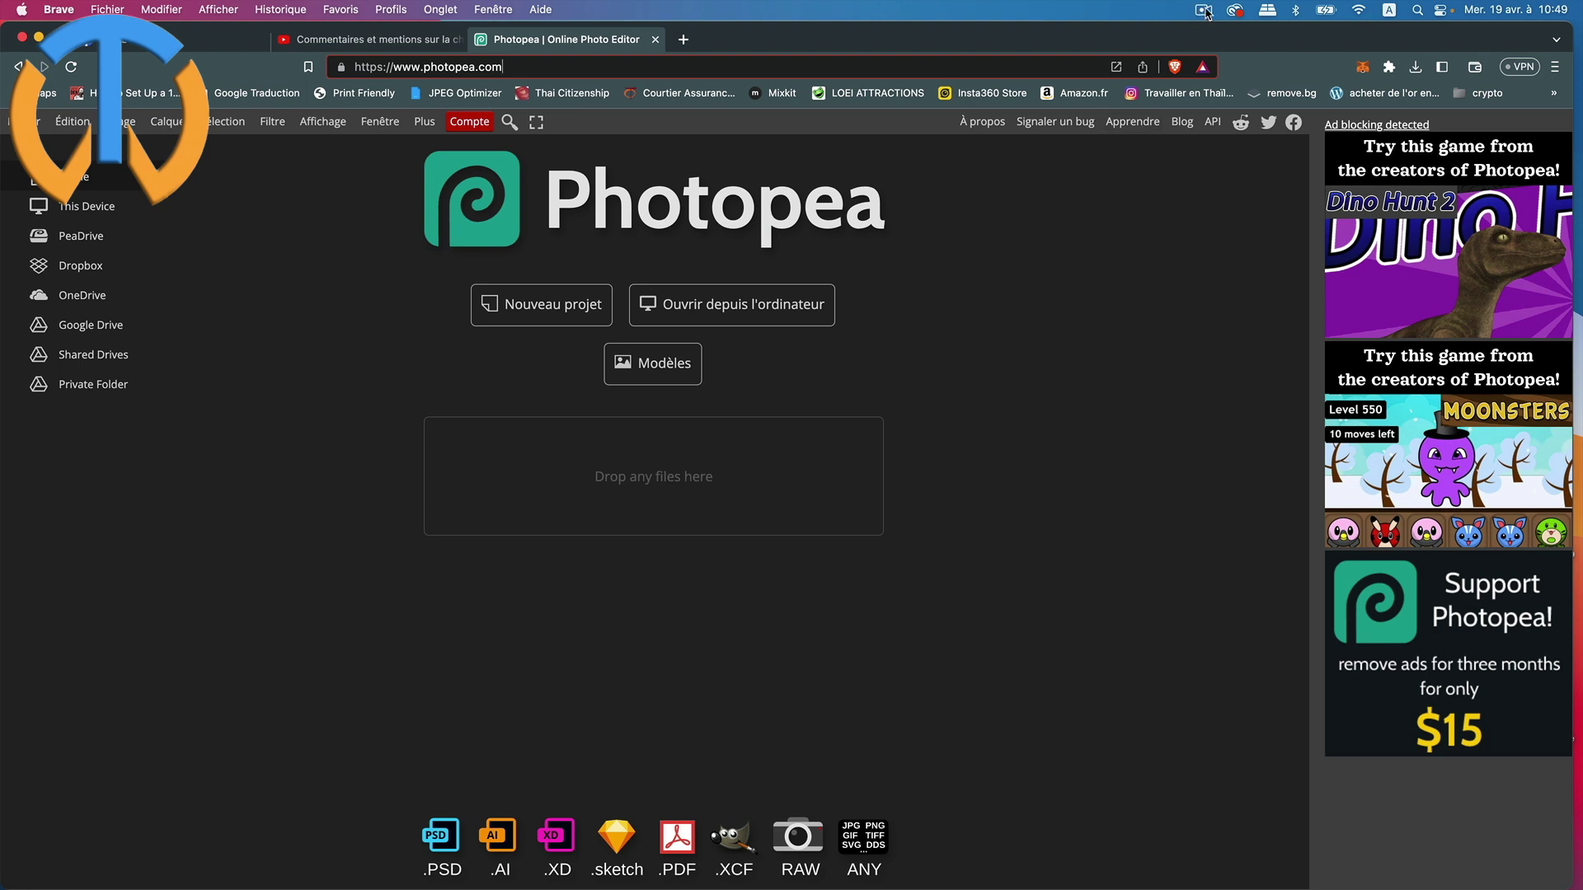
Turn Wi-Fi off and confirm YouTube and Facebook fail offline, ending on a fresh tab.
click(1358, 10)
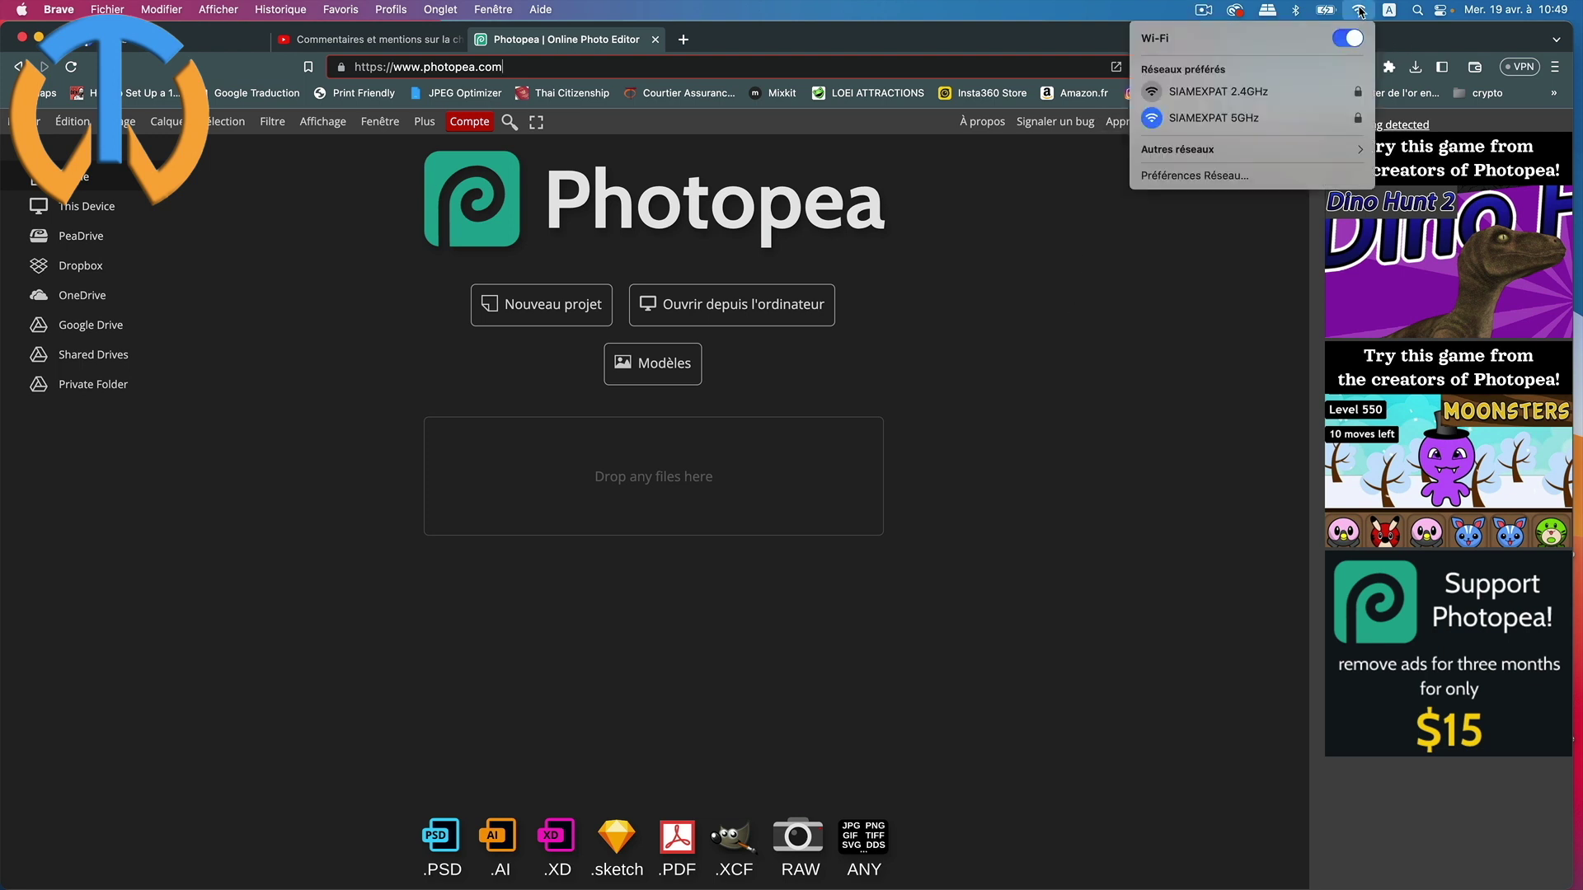
click(1353, 38)
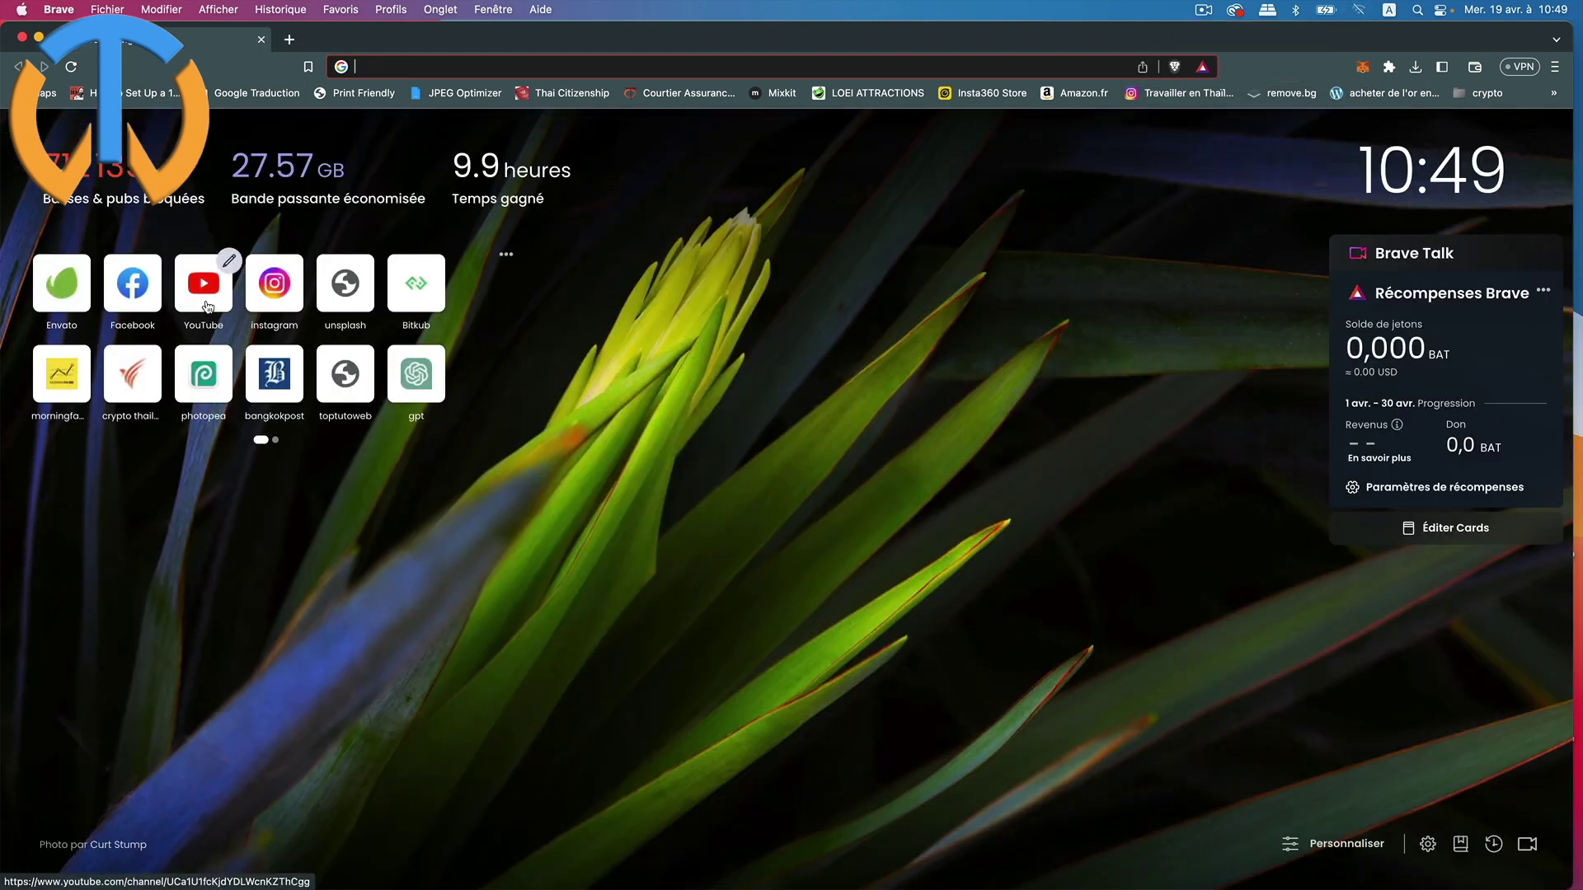
click(206, 300)
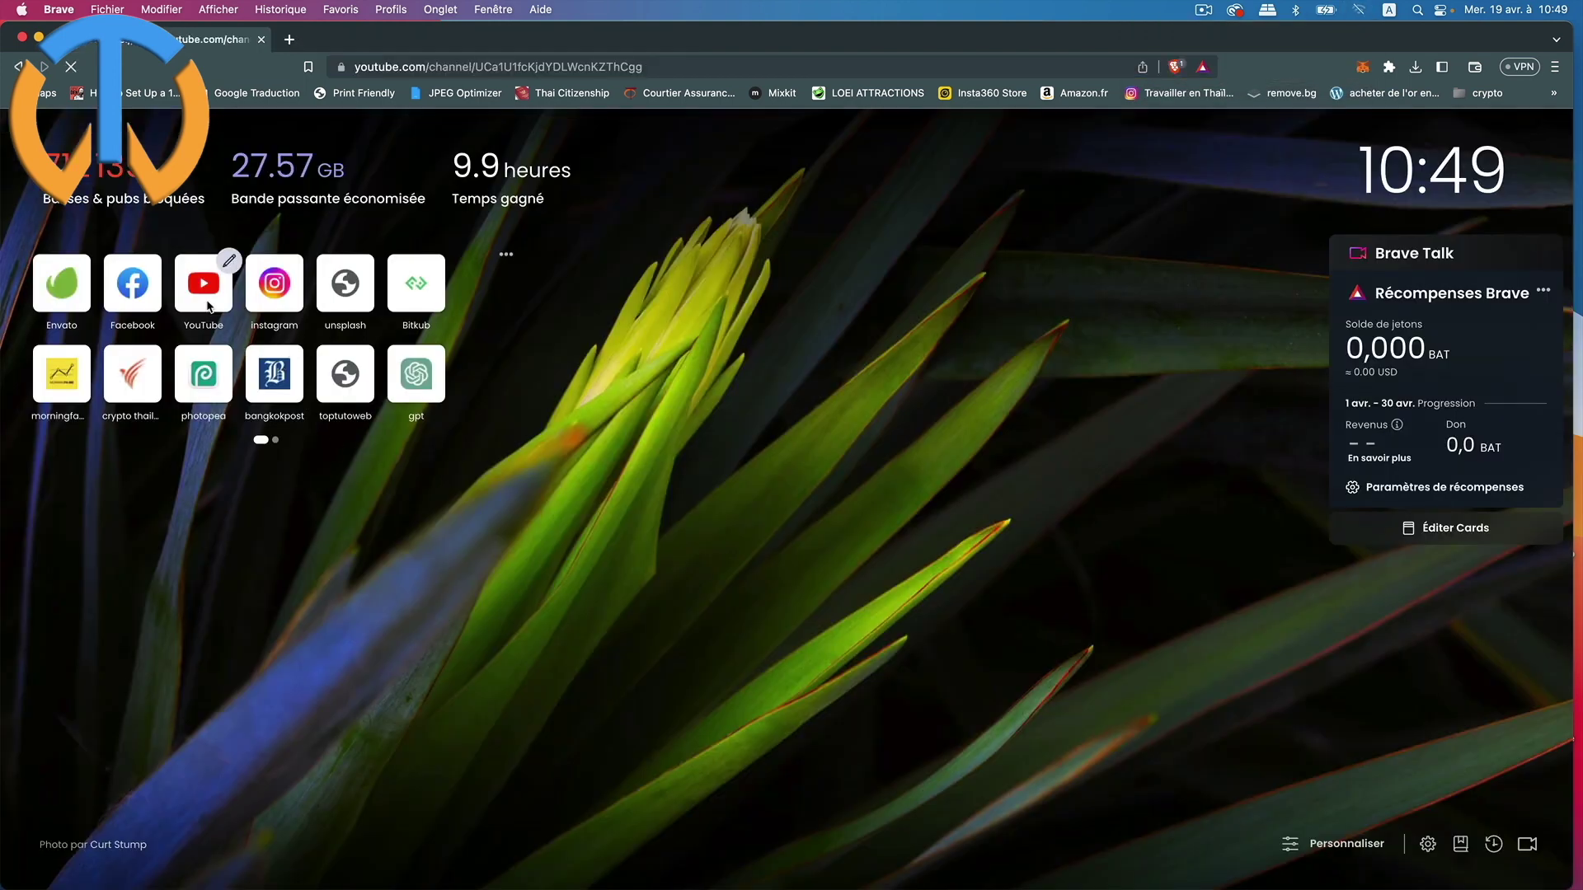
click(288, 39)
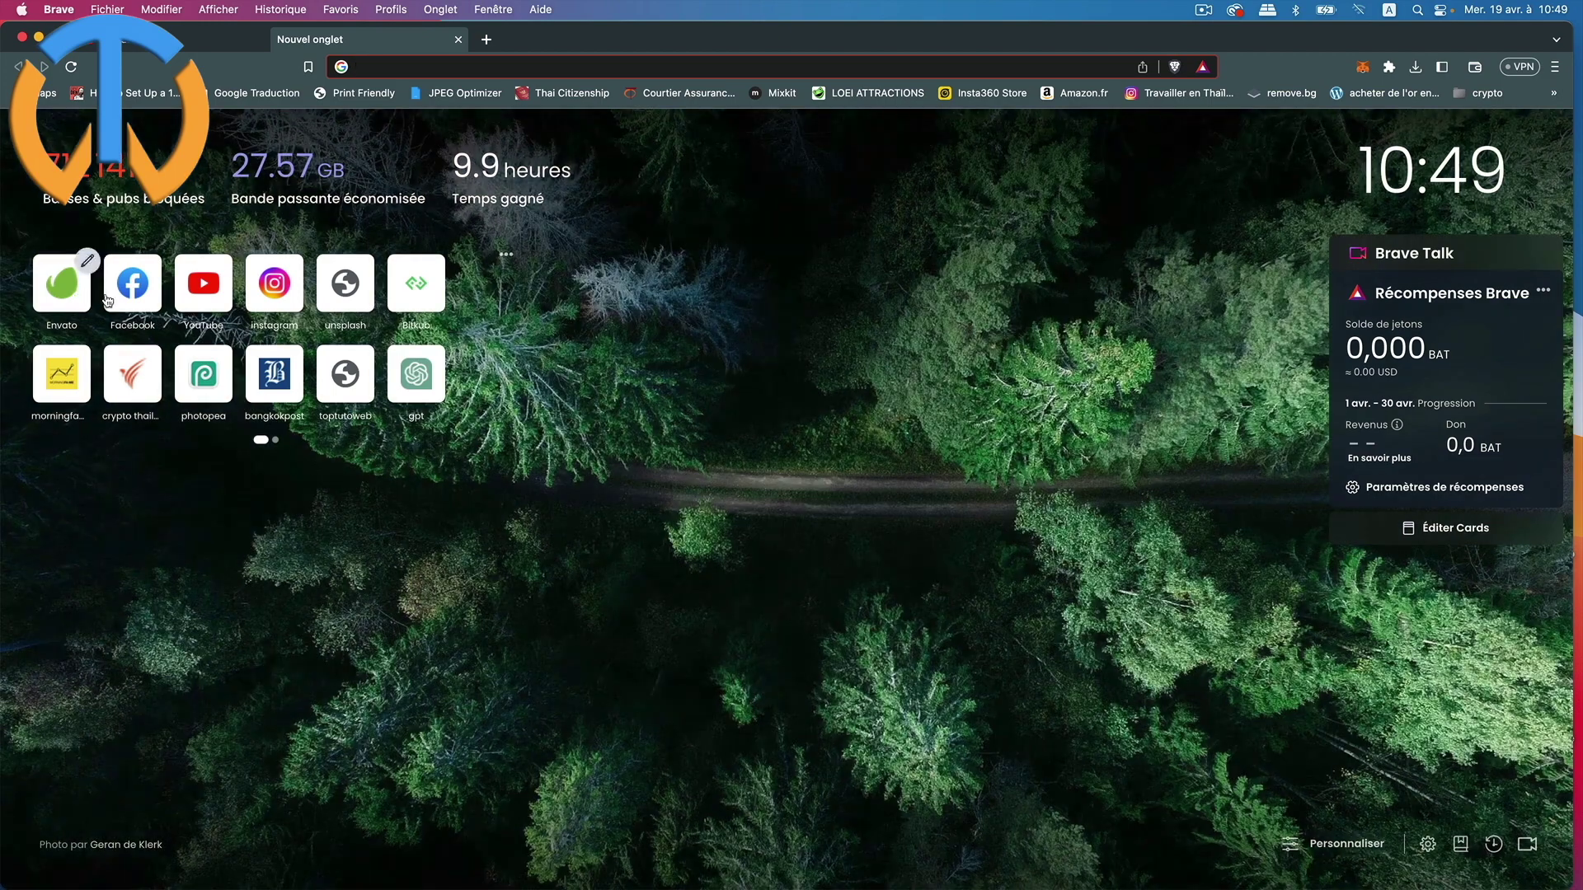
click(132, 285)
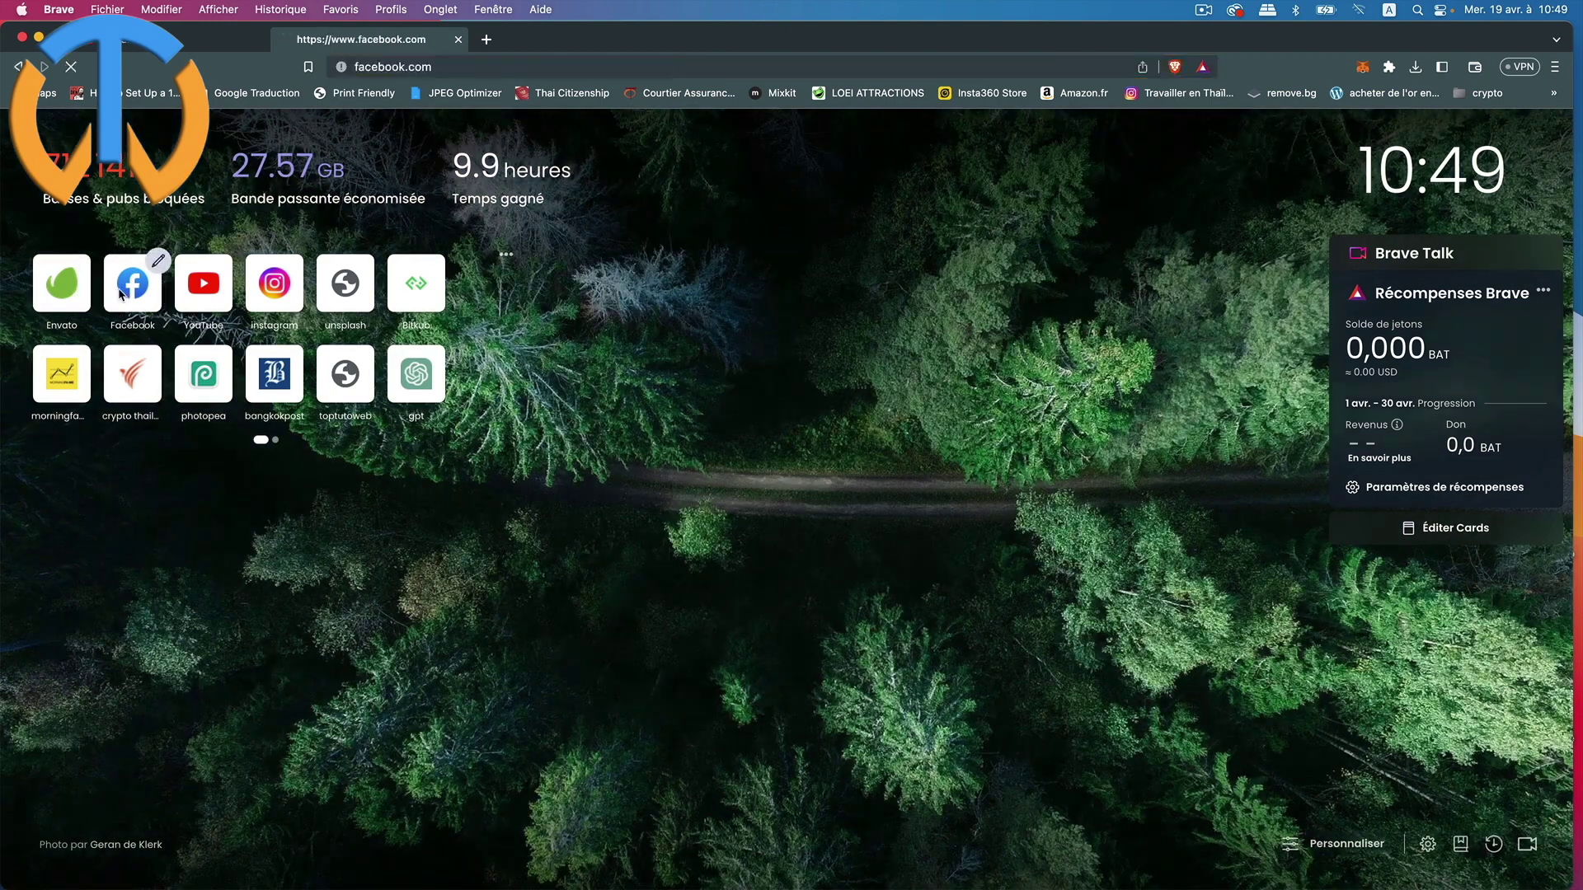
click(487, 38)
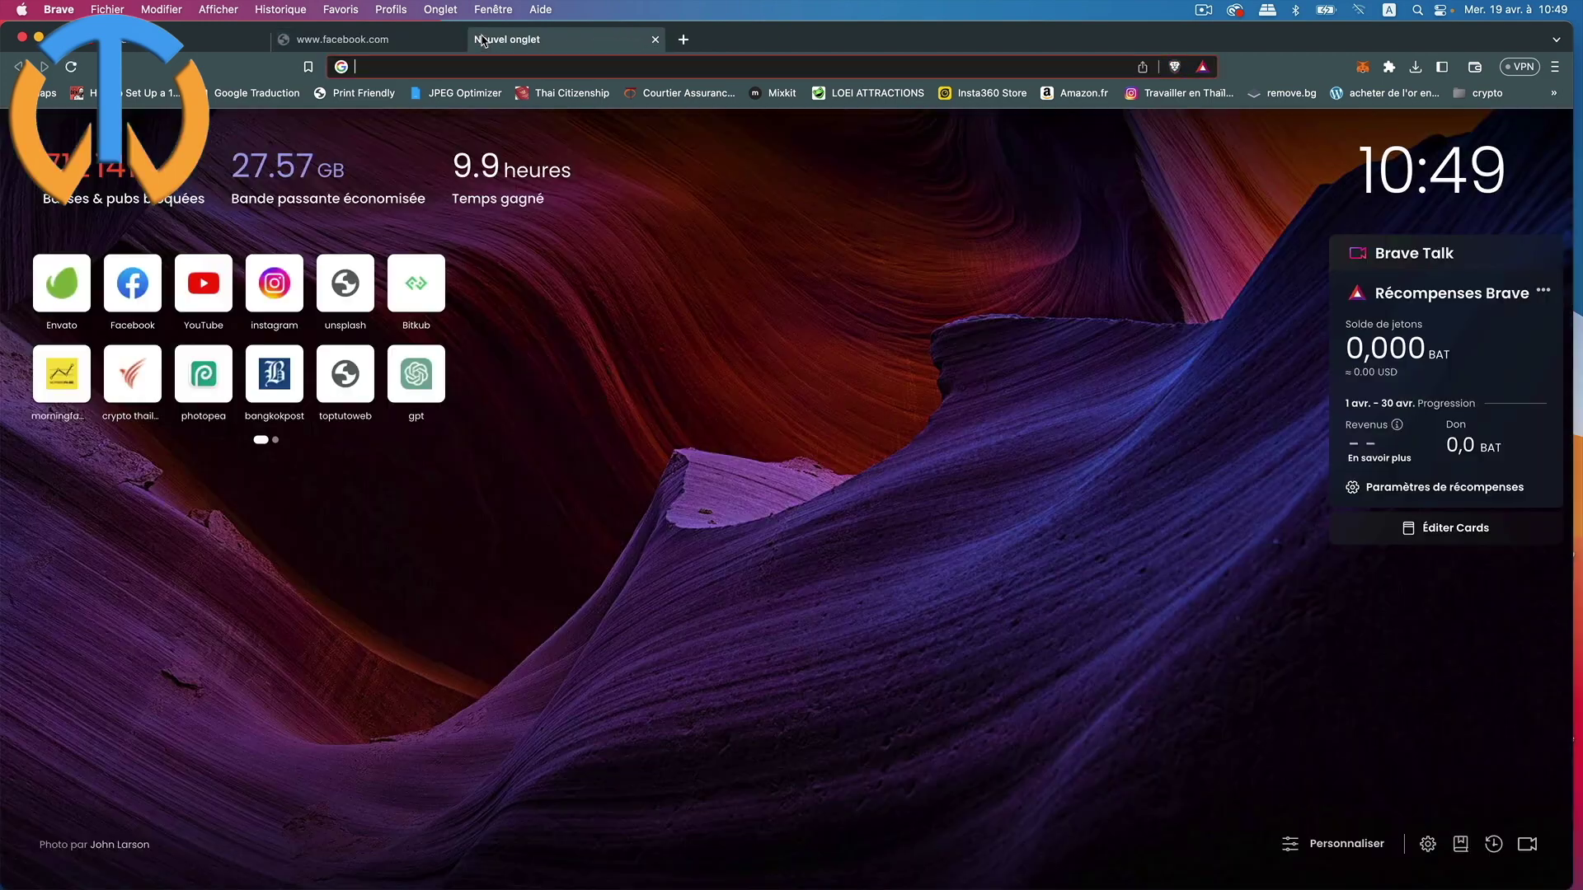
Launch Photopea offline and open 20230419_092432.jpg from the marketplace folder.
click(197, 393)
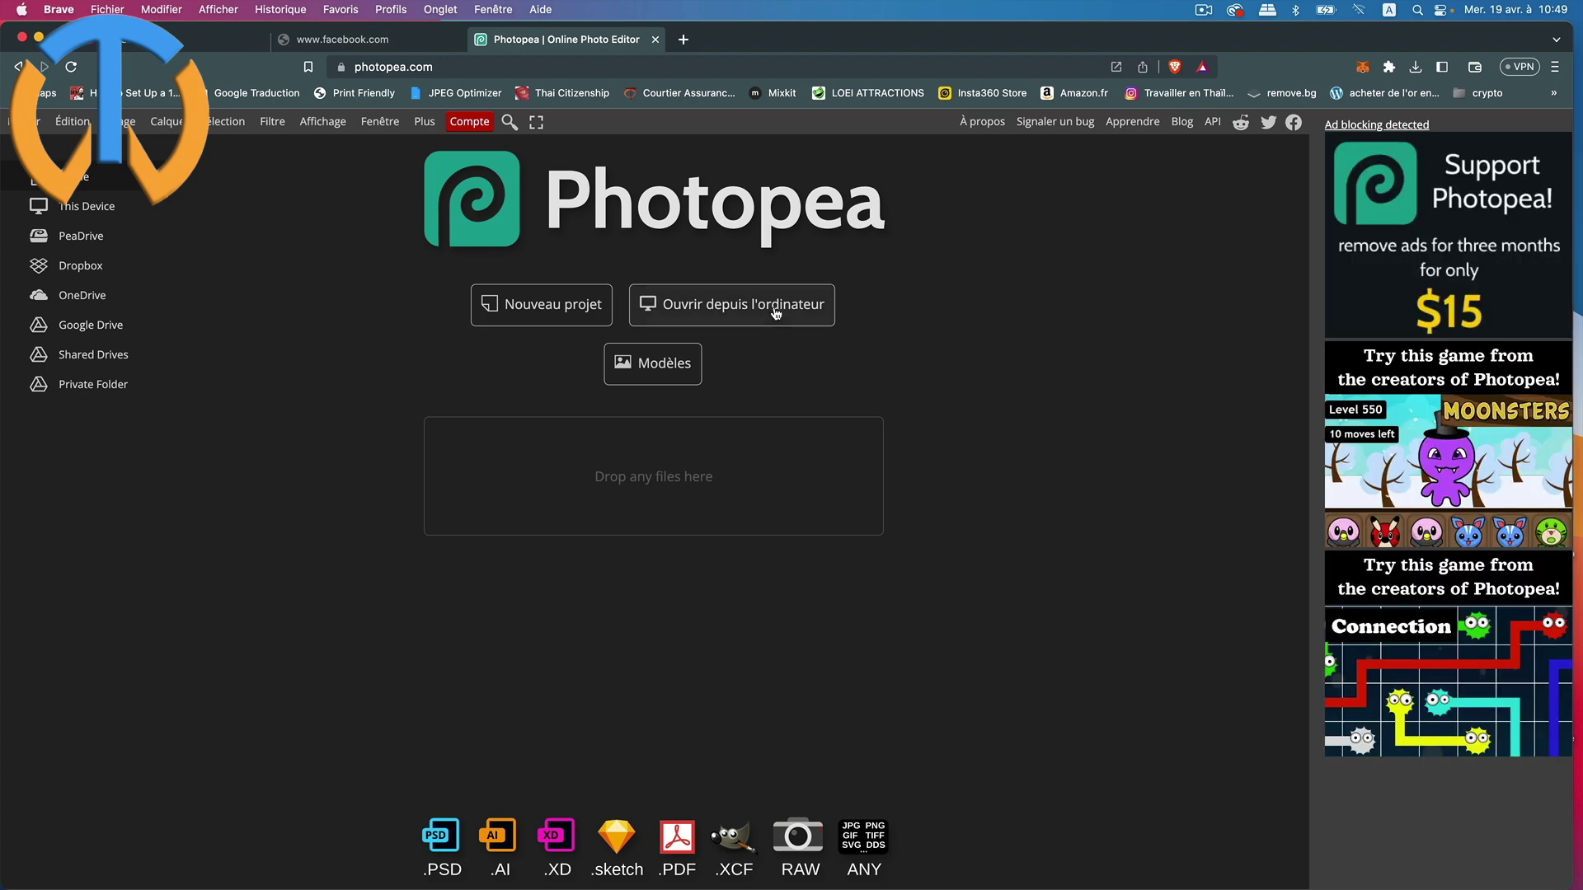
click(776, 313)
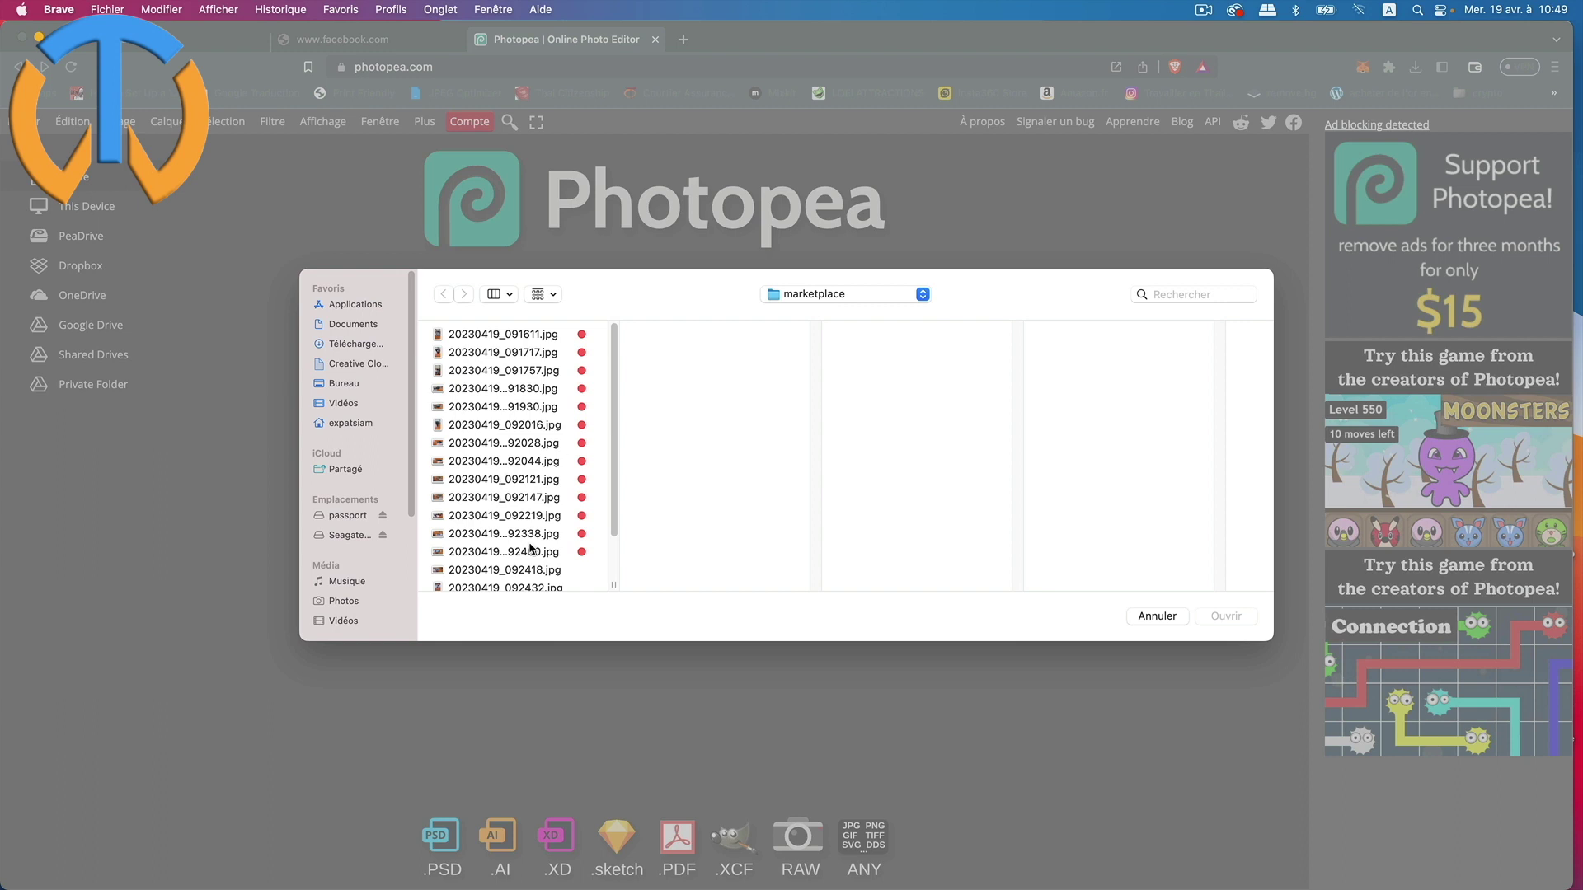
click(528, 568)
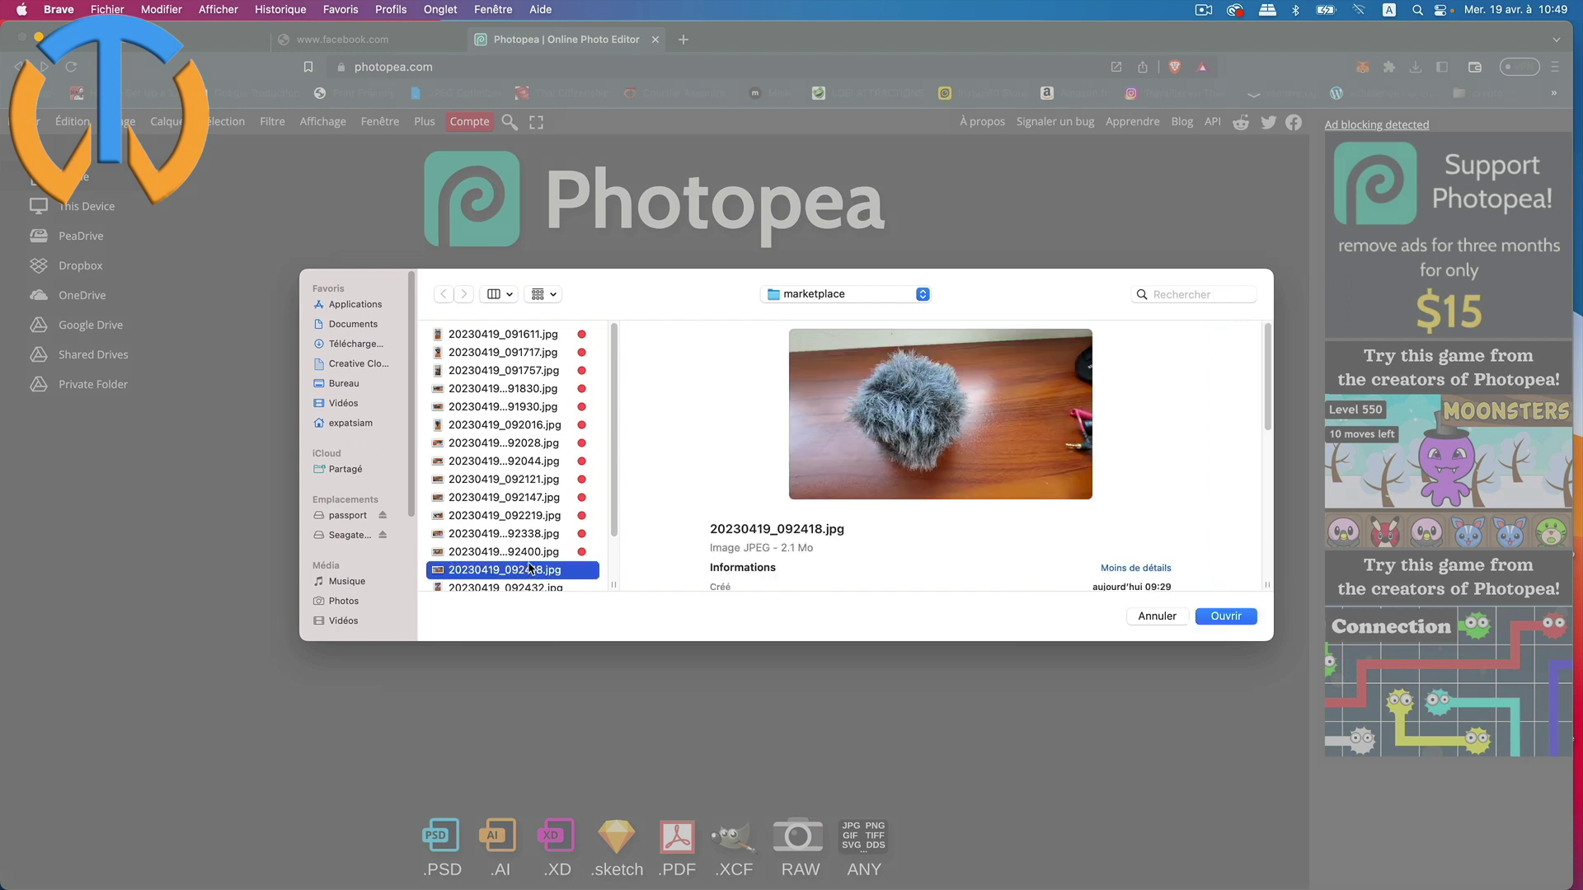
click(532, 587)
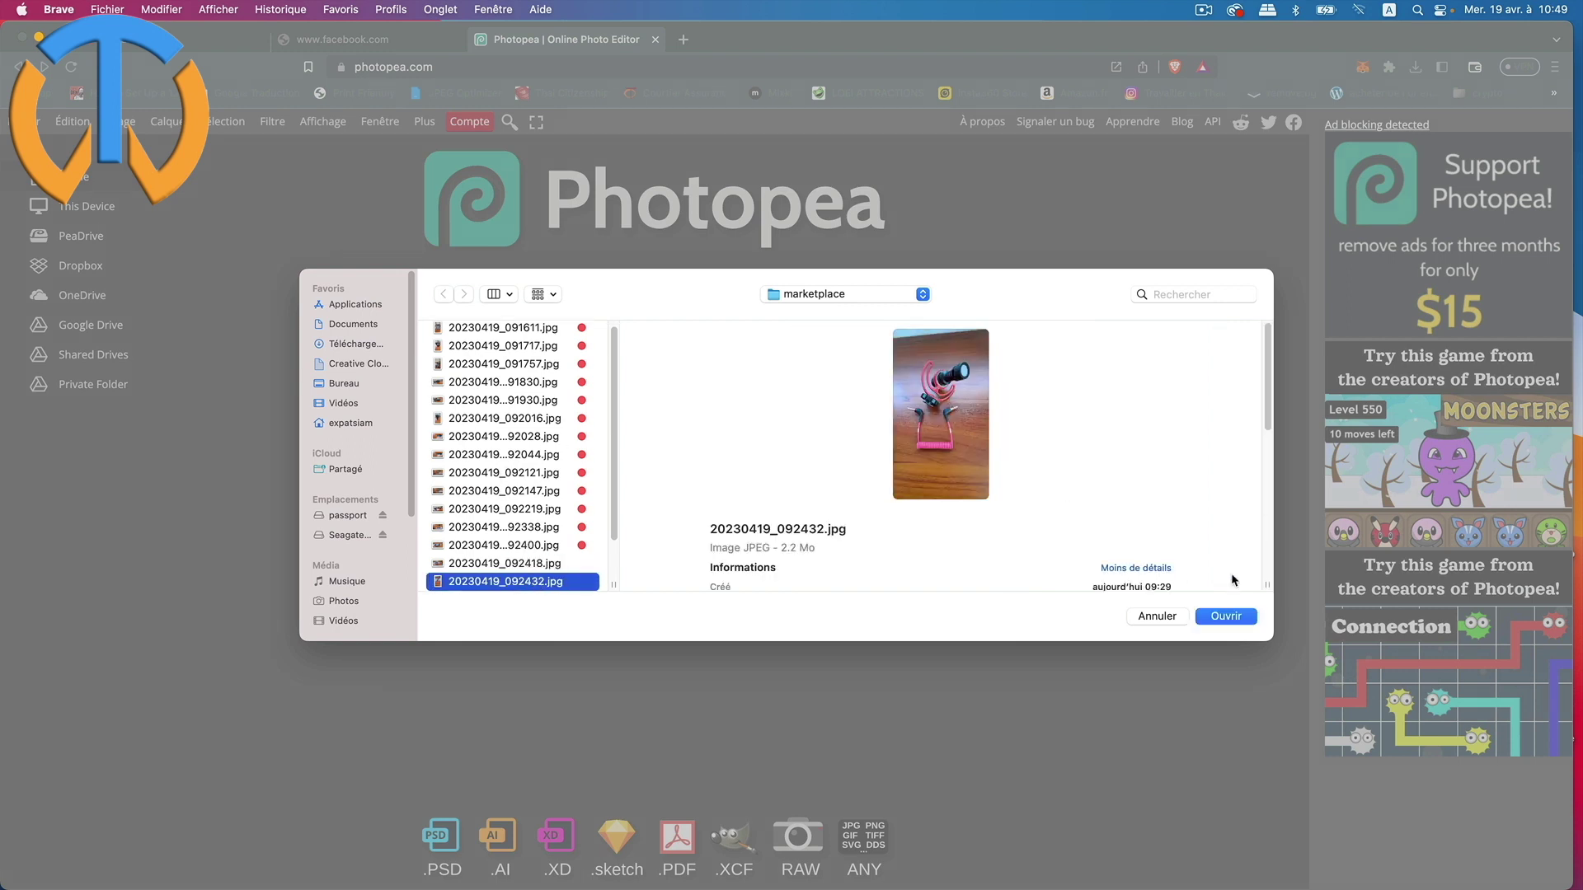
click(1245, 621)
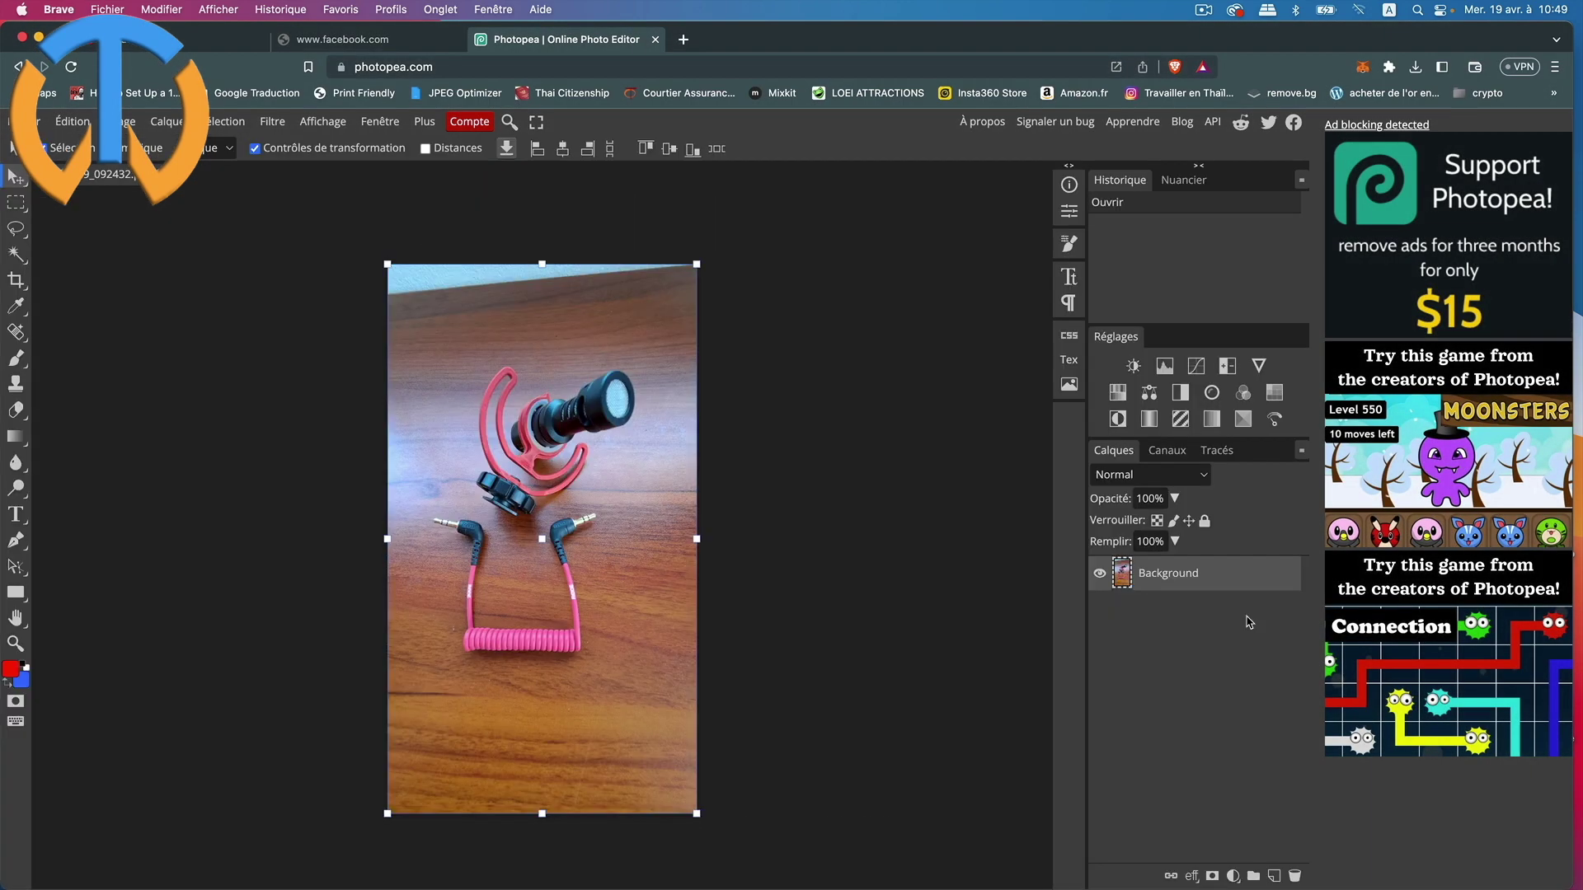
Crop the microphone photo's top and bottom to a near-square frame, then begin exporting.
click(16, 279)
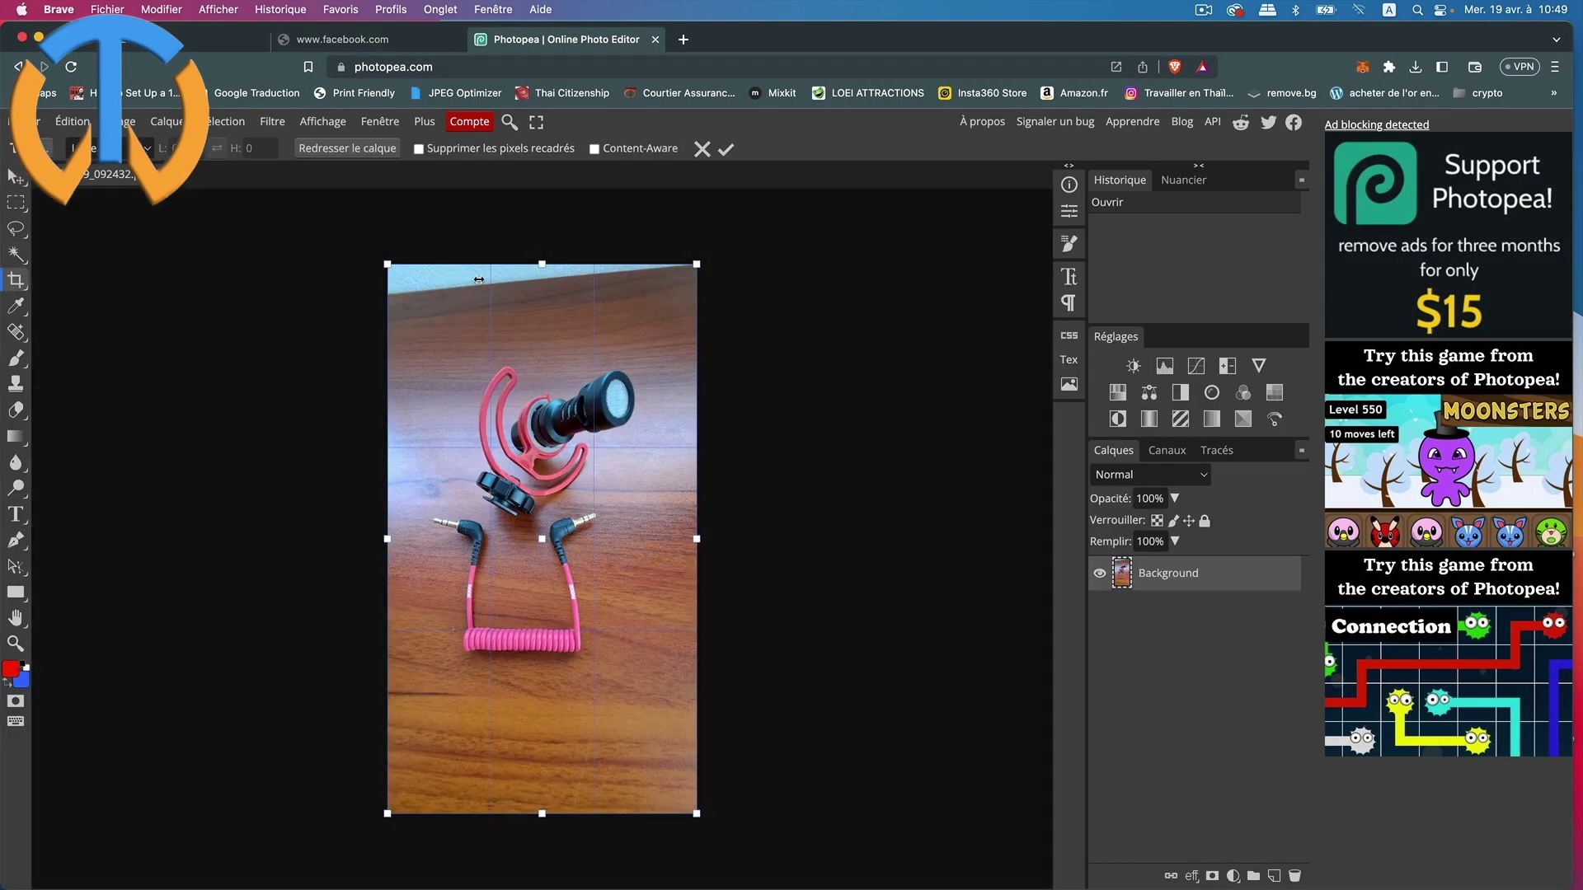
drag(546, 272, 544, 347)
drag(543, 813, 544, 672)
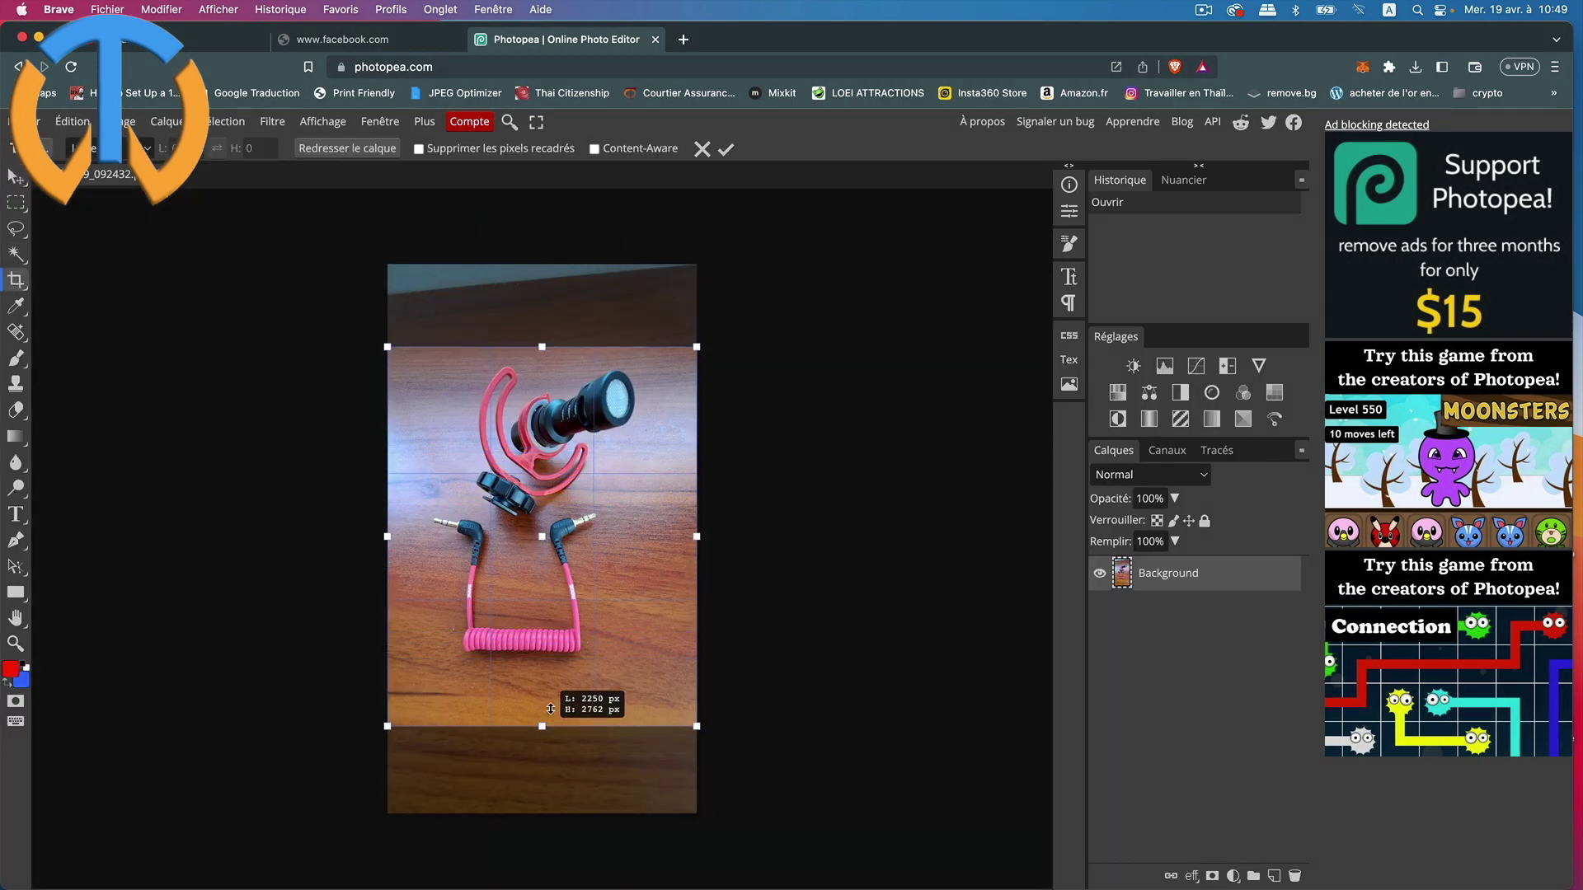
key(Return)
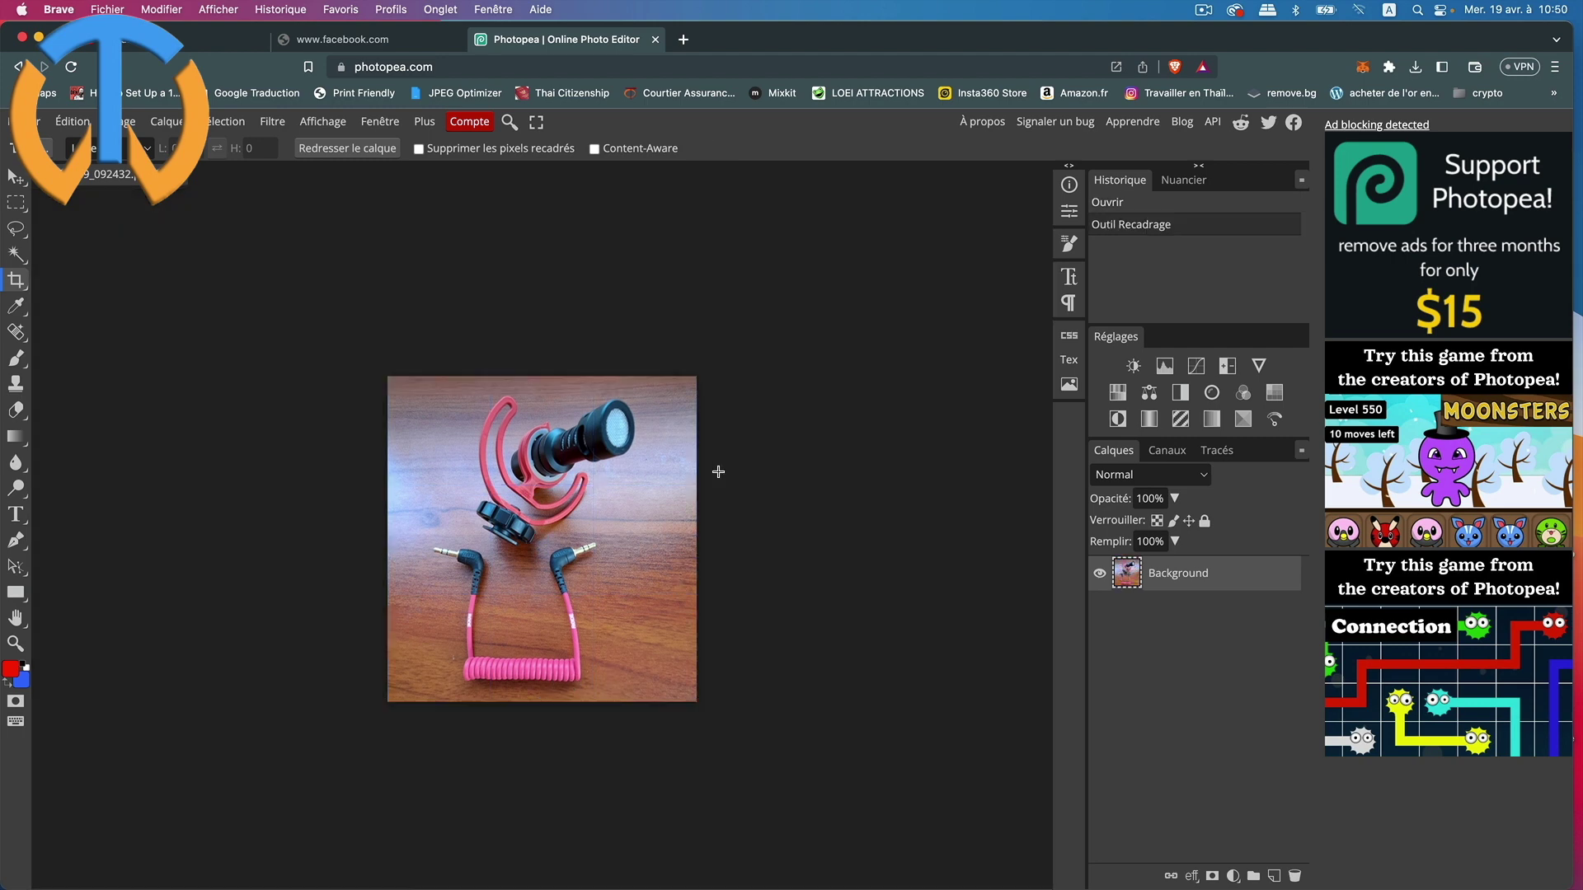
click(39, 126)
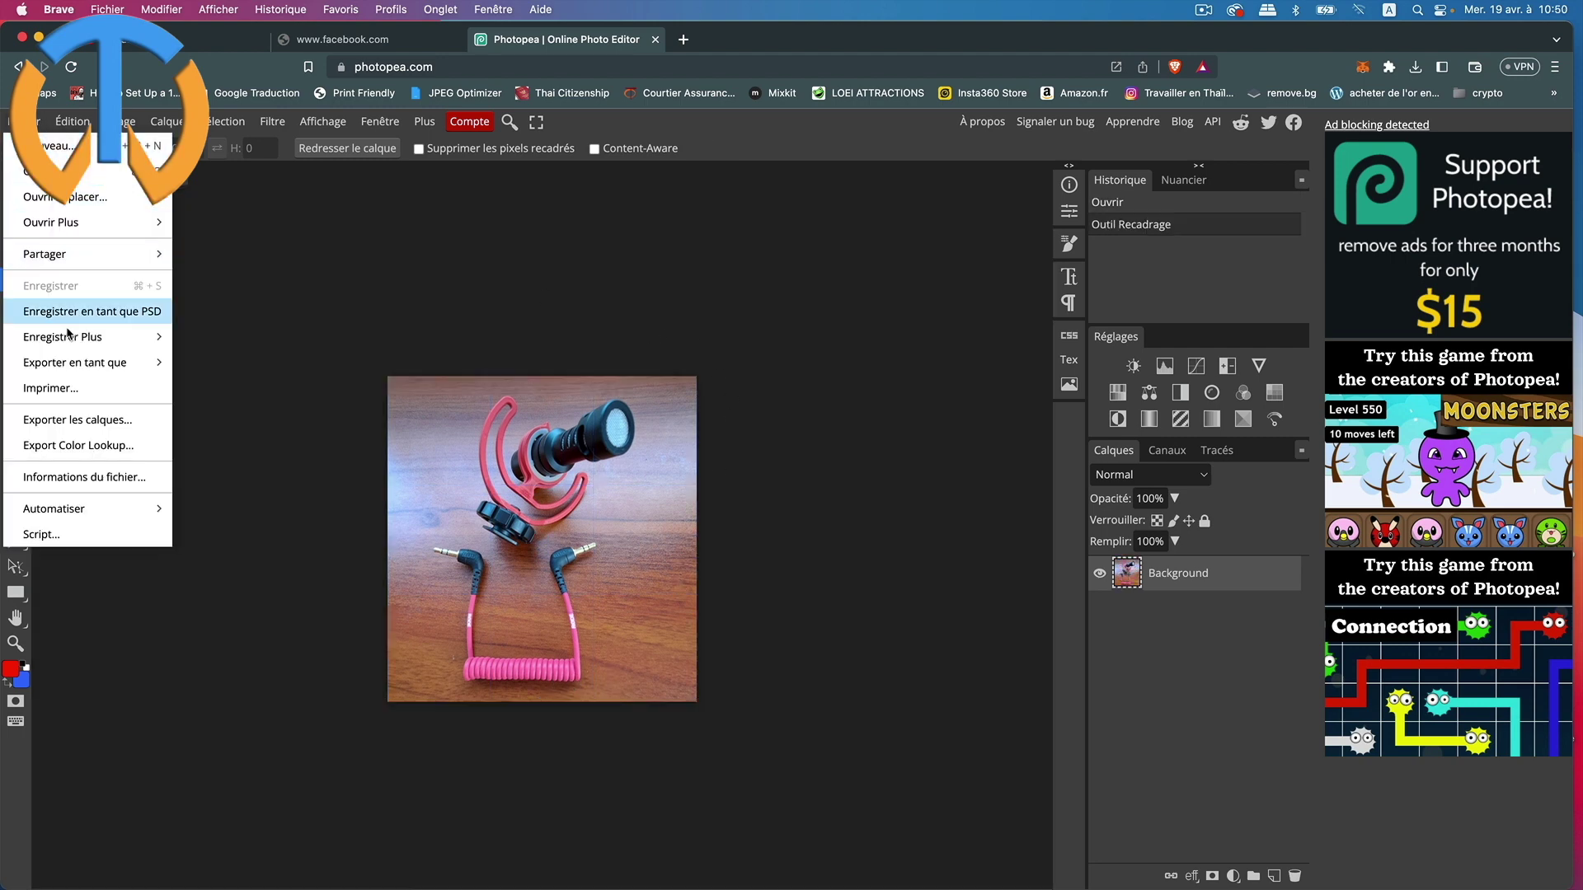
mouse_move(74, 363)
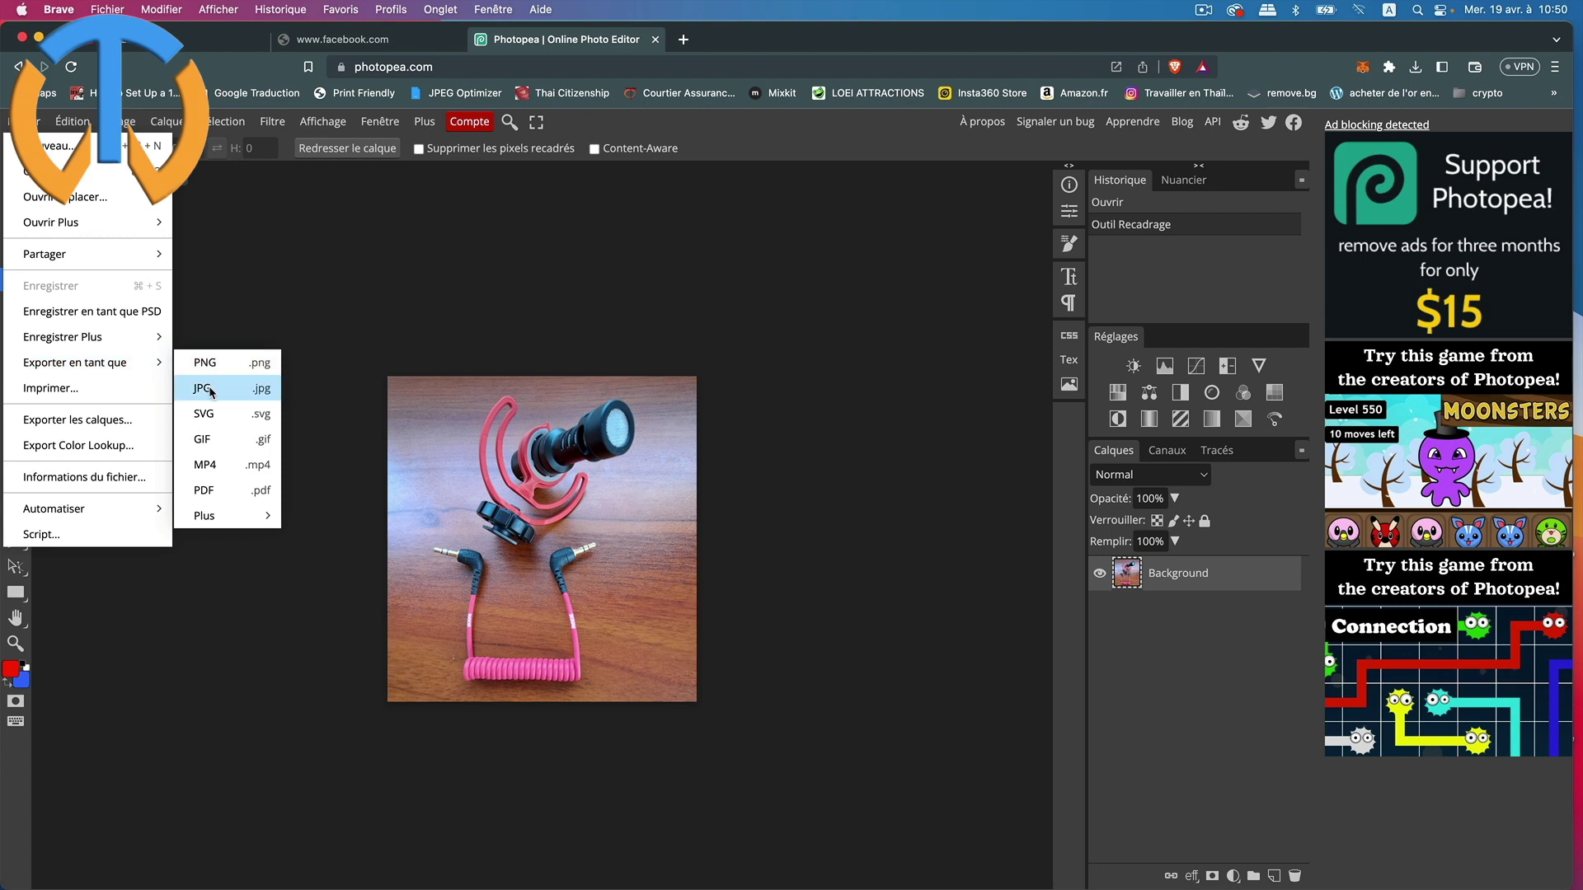
Save the crop as JPG 20230419_092432.jpeg in the Bureau (Desktop) folder.
click(212, 393)
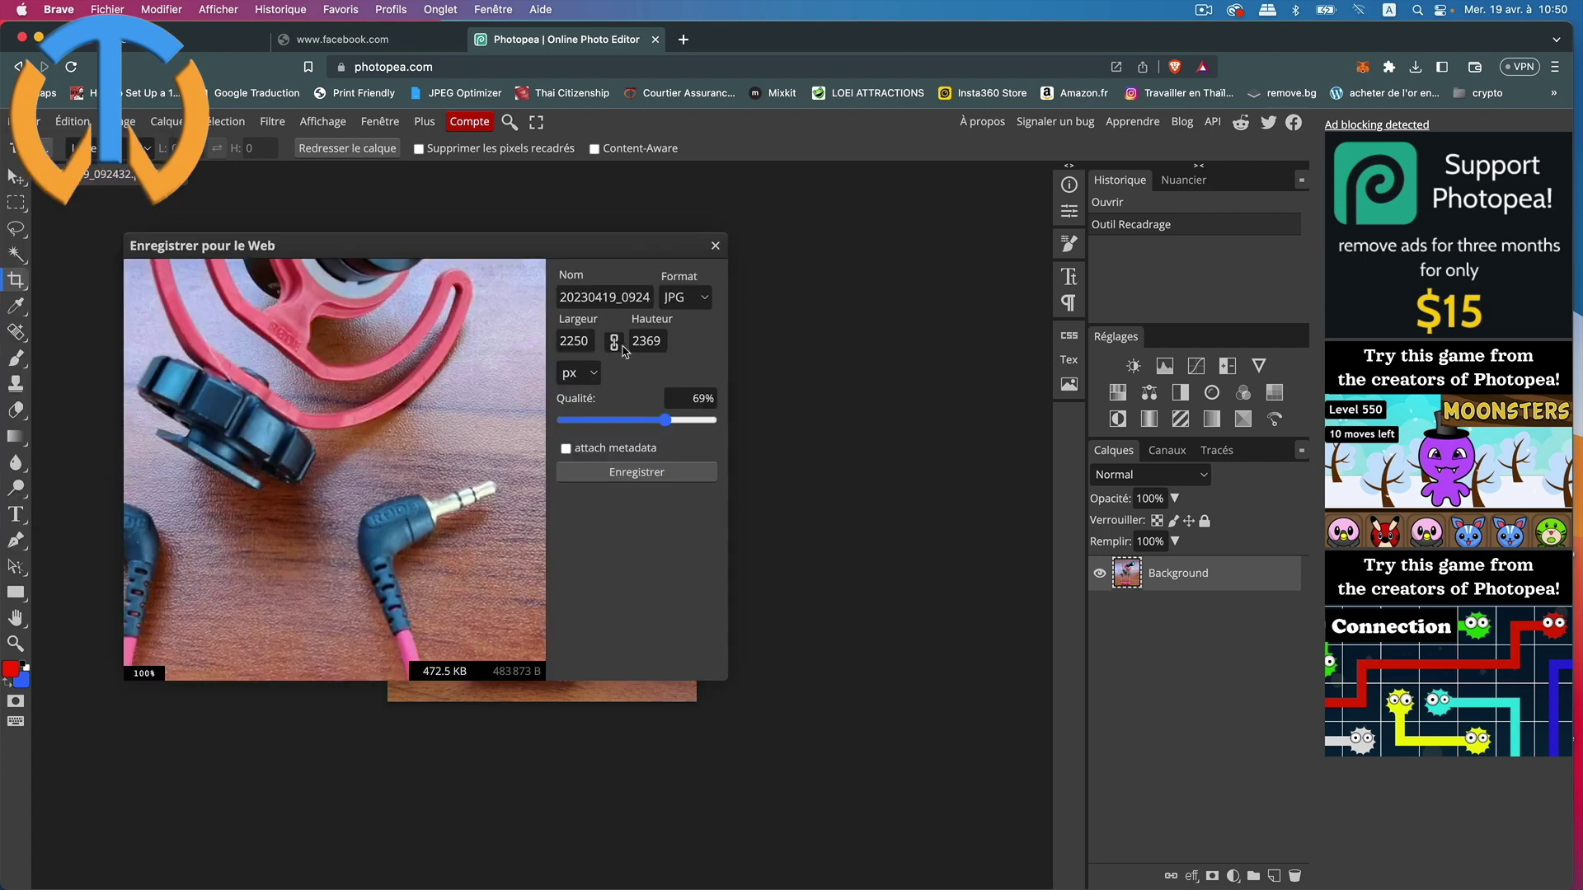
click(613, 474)
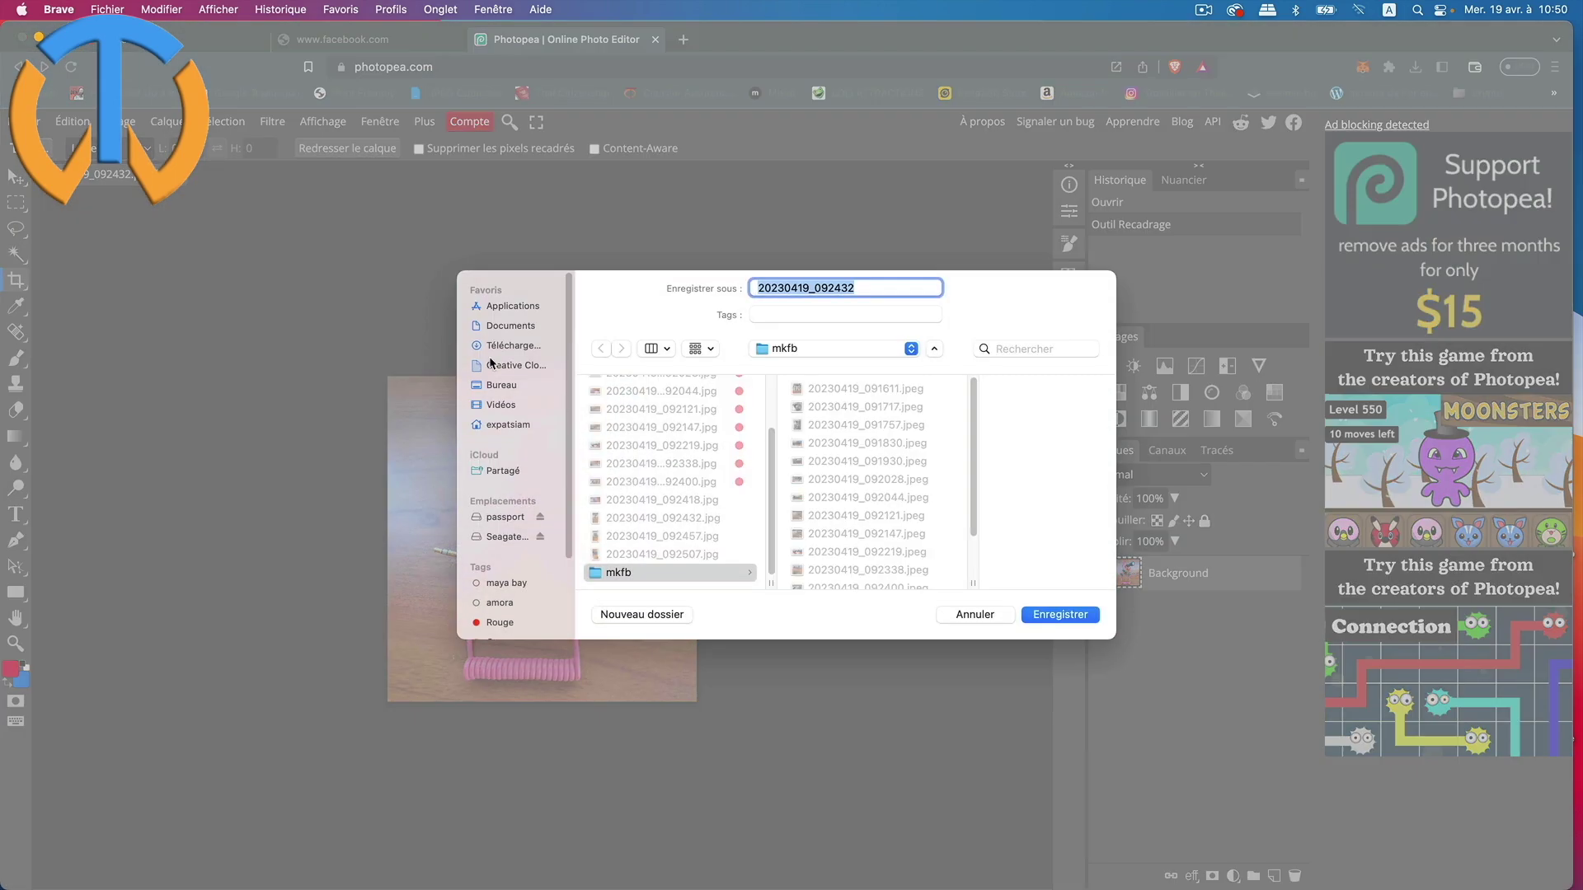
click(500, 384)
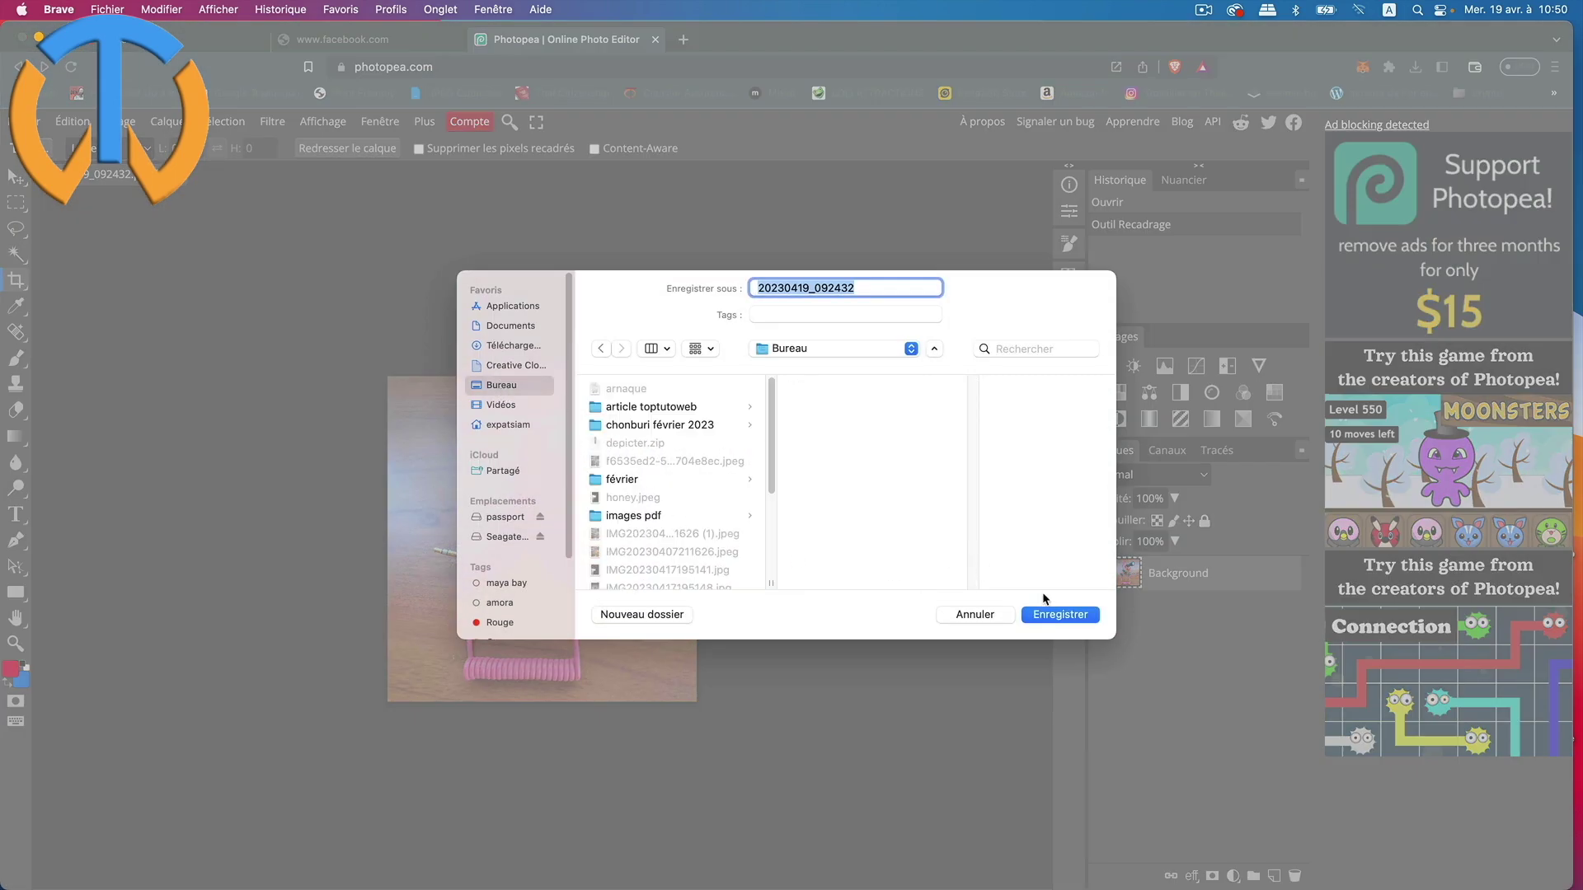
click(1061, 616)
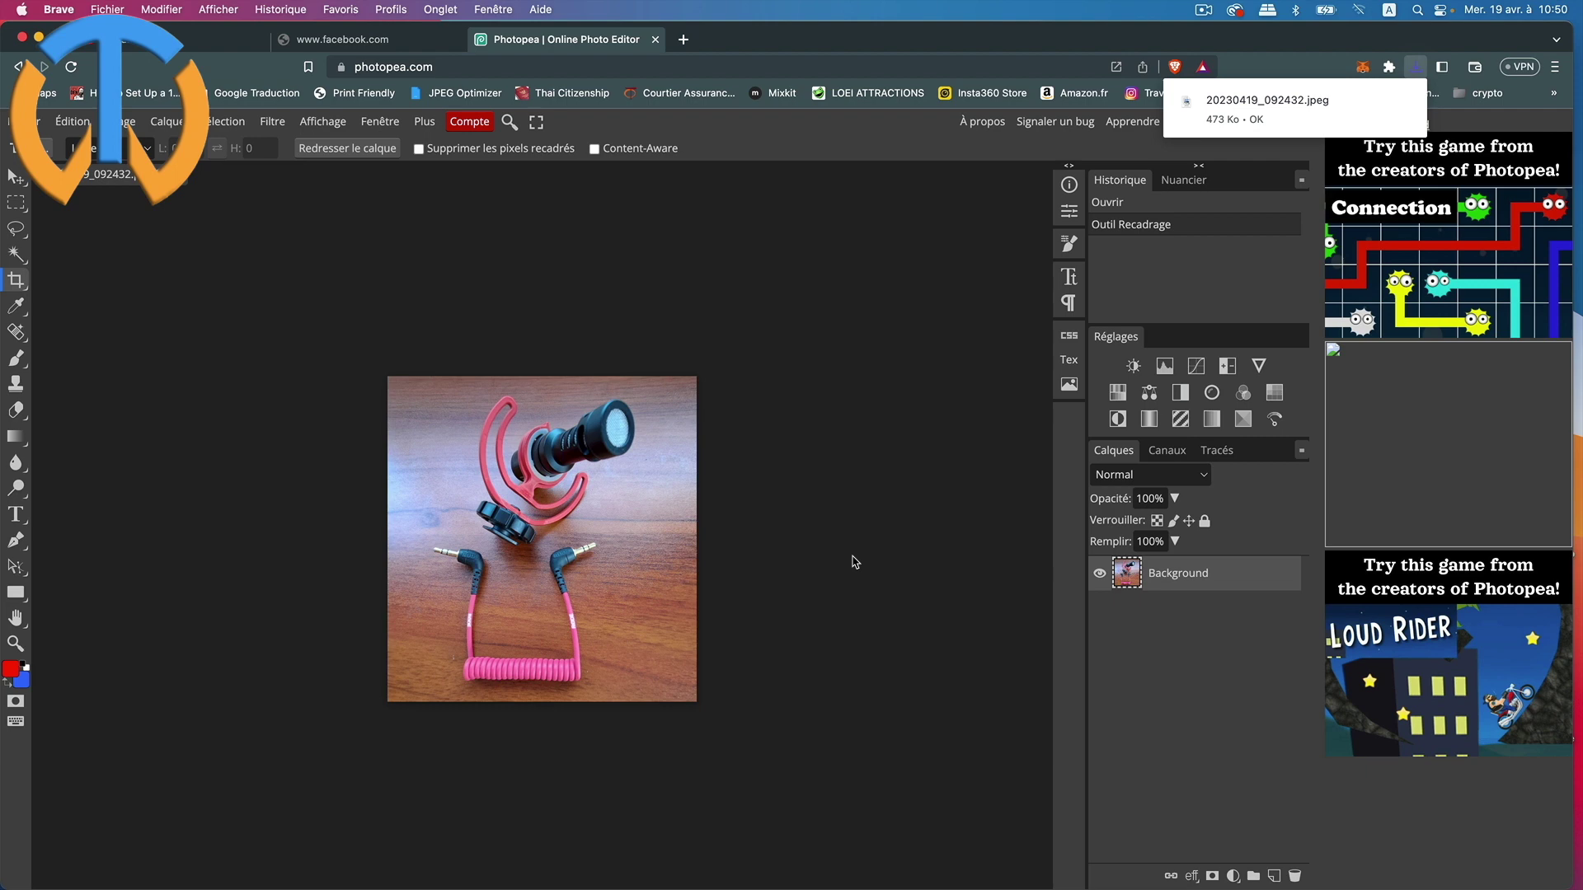
Switch Wi-Fi back on from the macOS menu bar while the cropped photo stays open.
scroll(793, 490, up, 1)
scroll(794, 491, up, 2)
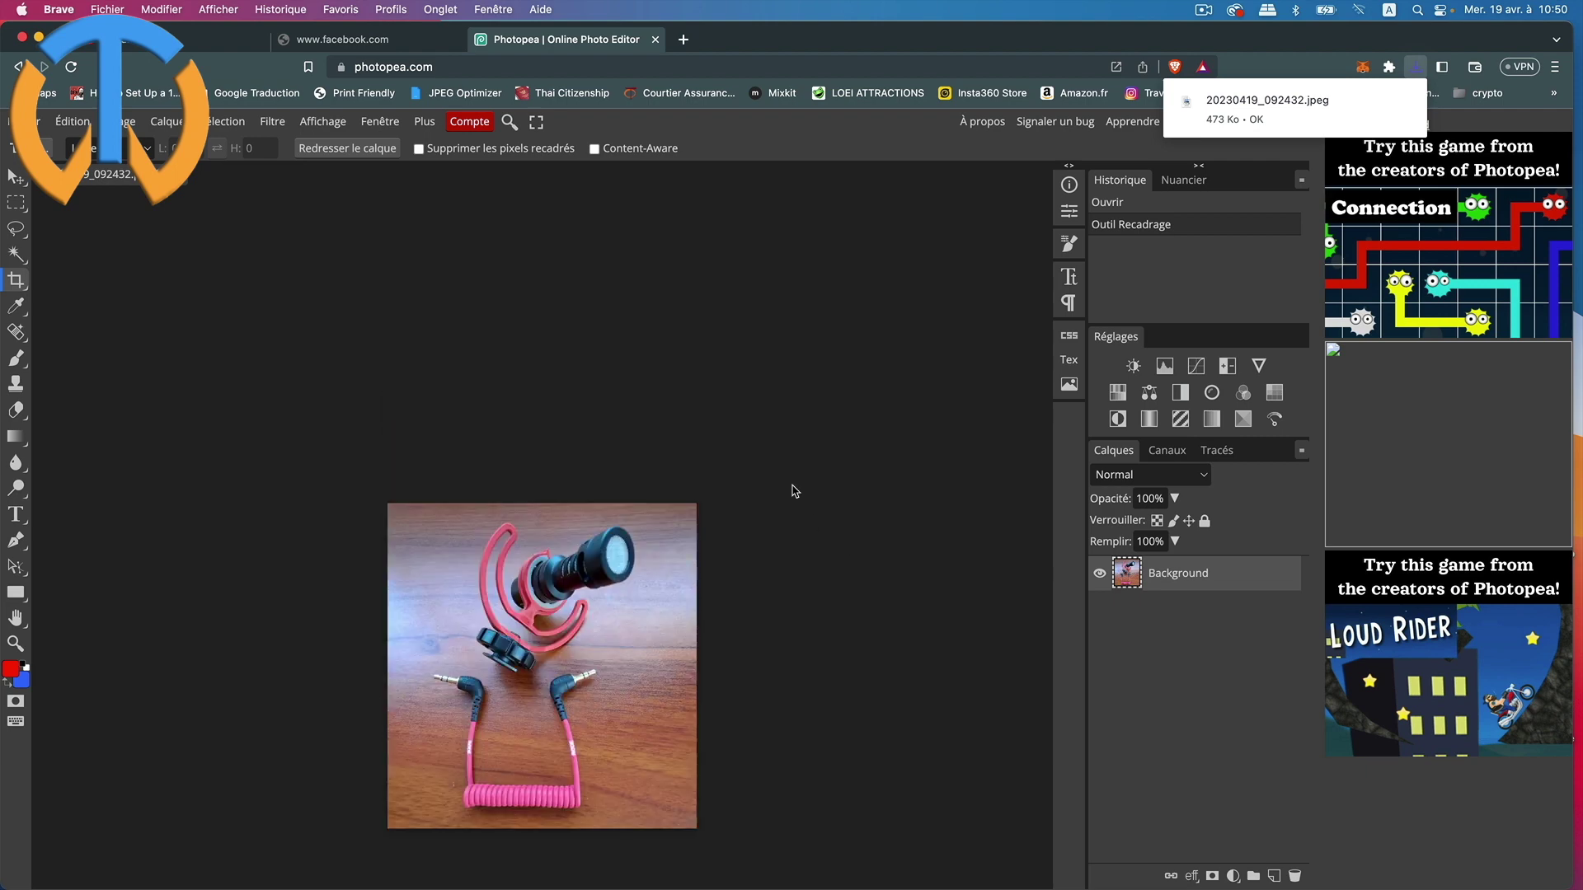
scroll(793, 489, down, 3)
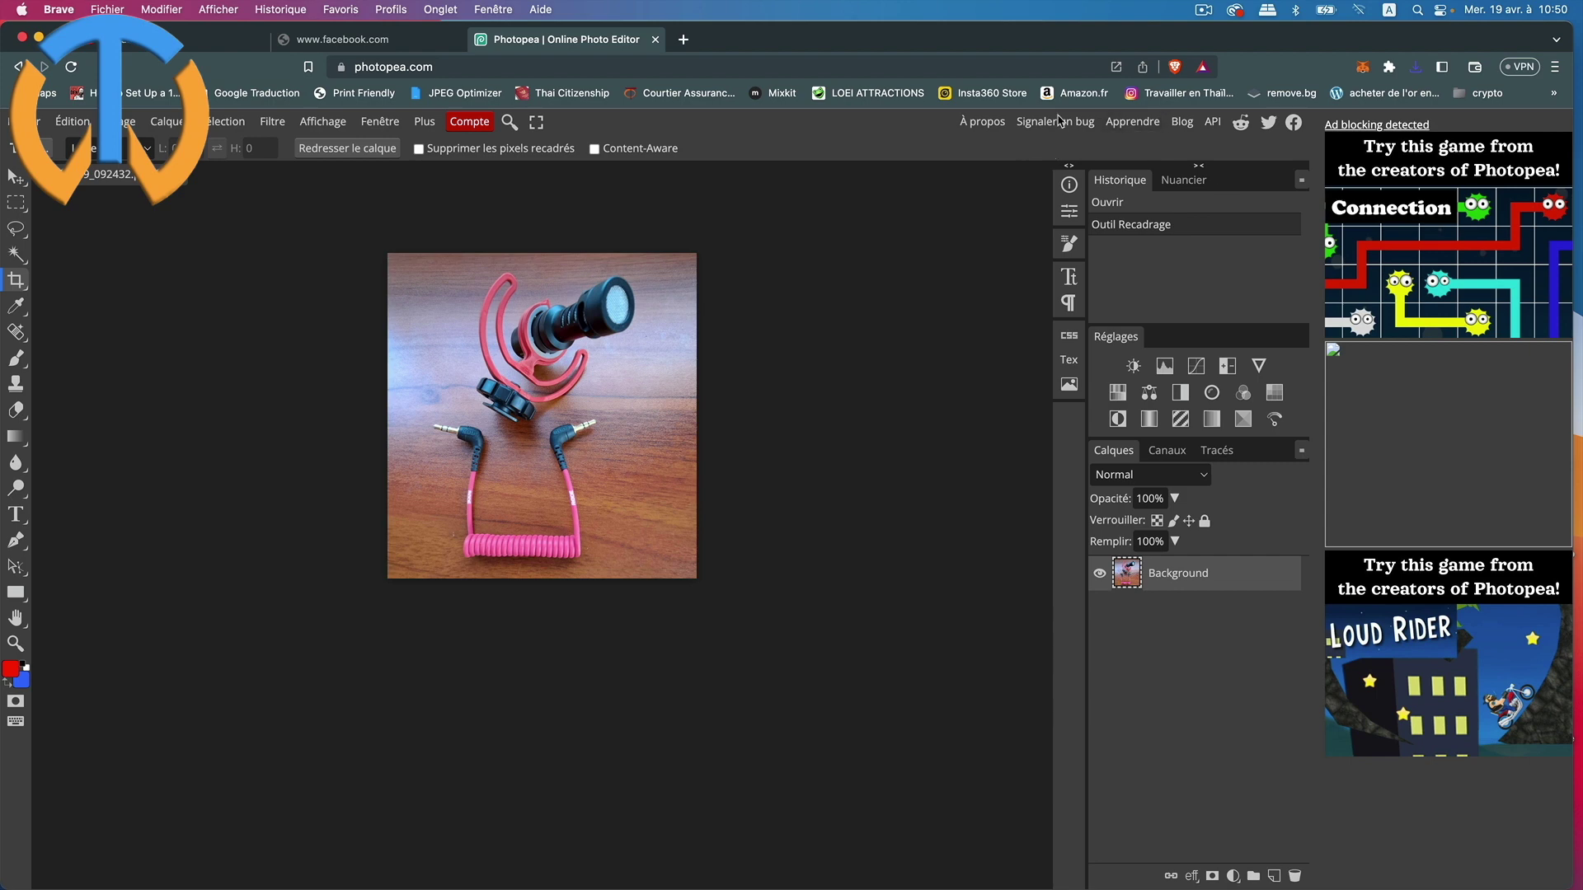
click(1361, 11)
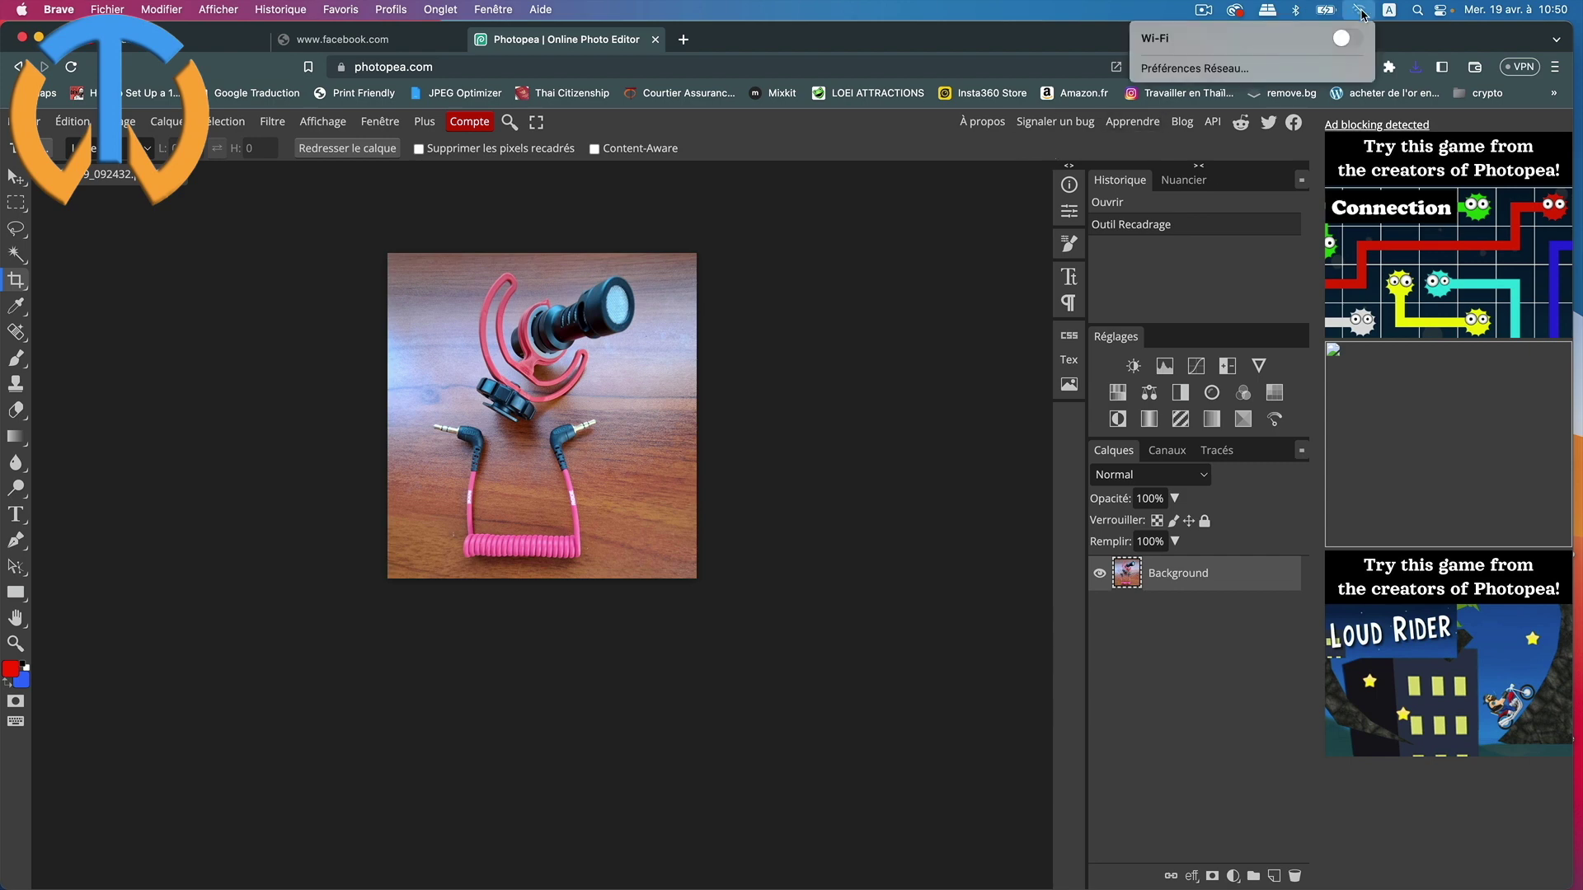
click(1362, 40)
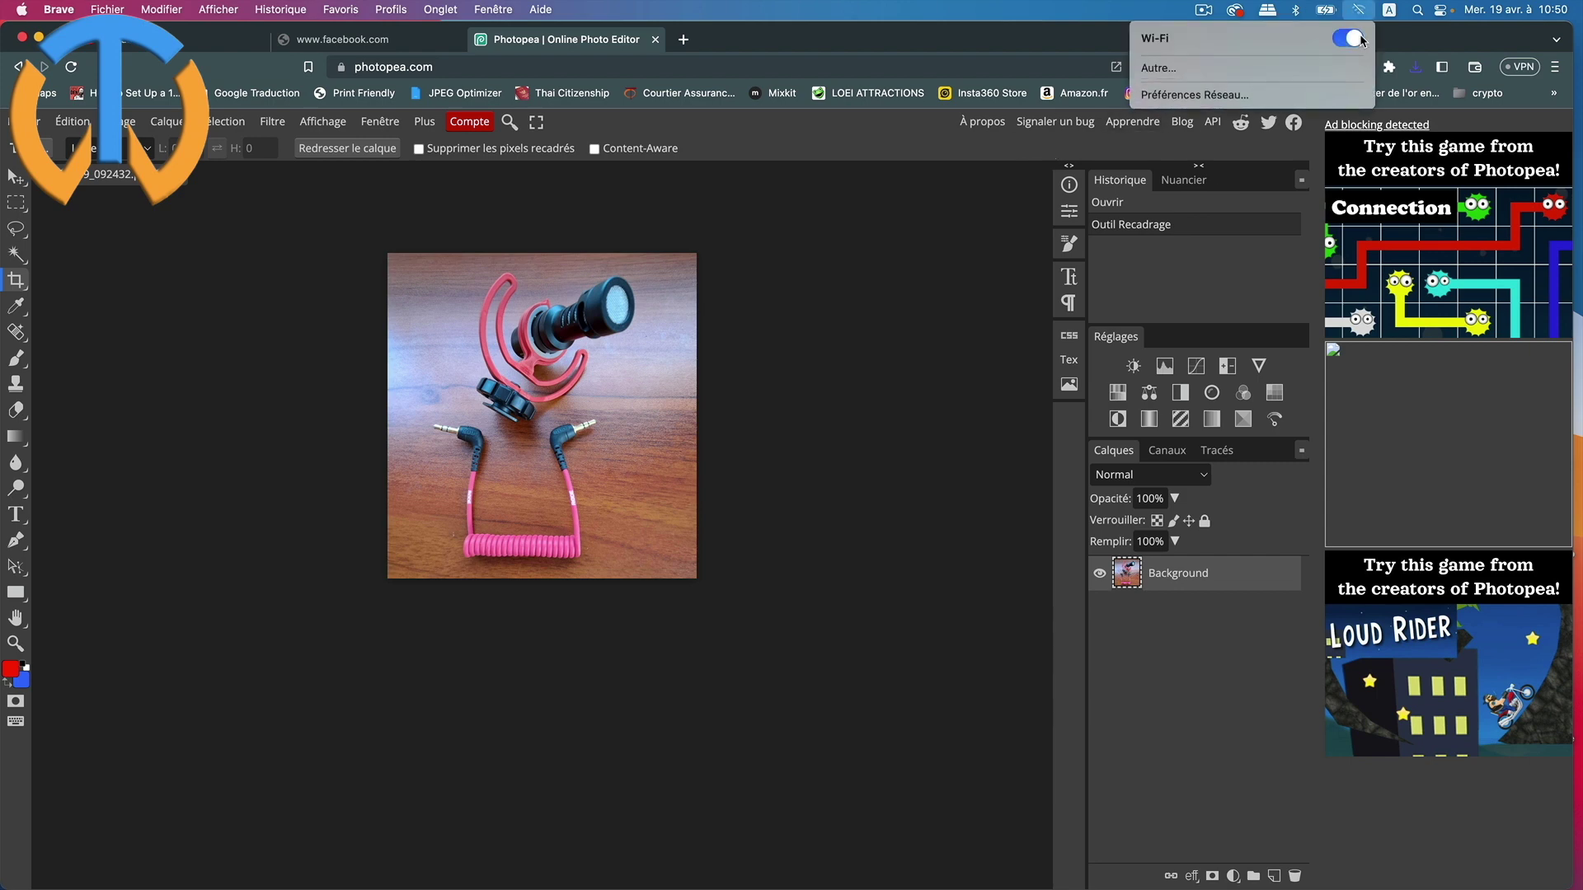